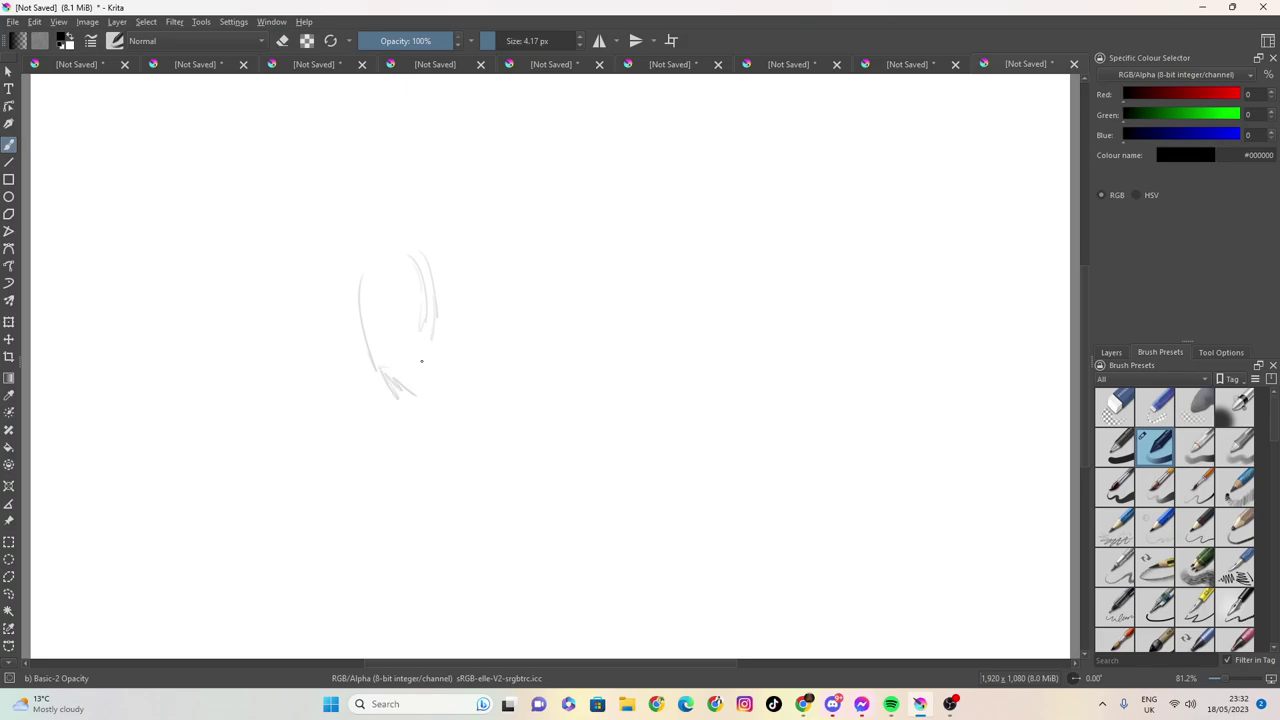
Sketch the left figure's hip and the curved outlines of its fish tail sweeping down toward the canvas centre
{"action": "mouse_move", "coordinate": [352, 382]}
{"action": "left_mouse_down"}
{"action": "mouse_move", "coordinate": [408, 357]}
{"action": "mouse_move", "coordinate": [428, 378]}
{"action": "mouse_move", "coordinate": [436, 312]}
{"action": "mouse_move", "coordinate": [452, 338]}
{"action": "mouse_move", "coordinate": [446, 365]}
{"action": "left_mouse_up"}
{"action": "mouse_move", "coordinate": [382, 390]}
{"action": "left_mouse_down"}
{"action": "mouse_move", "coordinate": [402, 438]}
{"action": "mouse_move", "coordinate": [467, 496]}
{"action": "left_mouse_up"}
{"action": "left_click_drag", "start_coordinate": [381, 394], "coordinate": [416, 494]}
{"action": "mouse_move", "coordinate": [452, 347]}
{"action": "left_mouse_down"}
{"action": "mouse_move", "coordinate": [501, 379]}
{"action": "mouse_move", "coordinate": [550, 467]}
{"action": "left_mouse_up"}
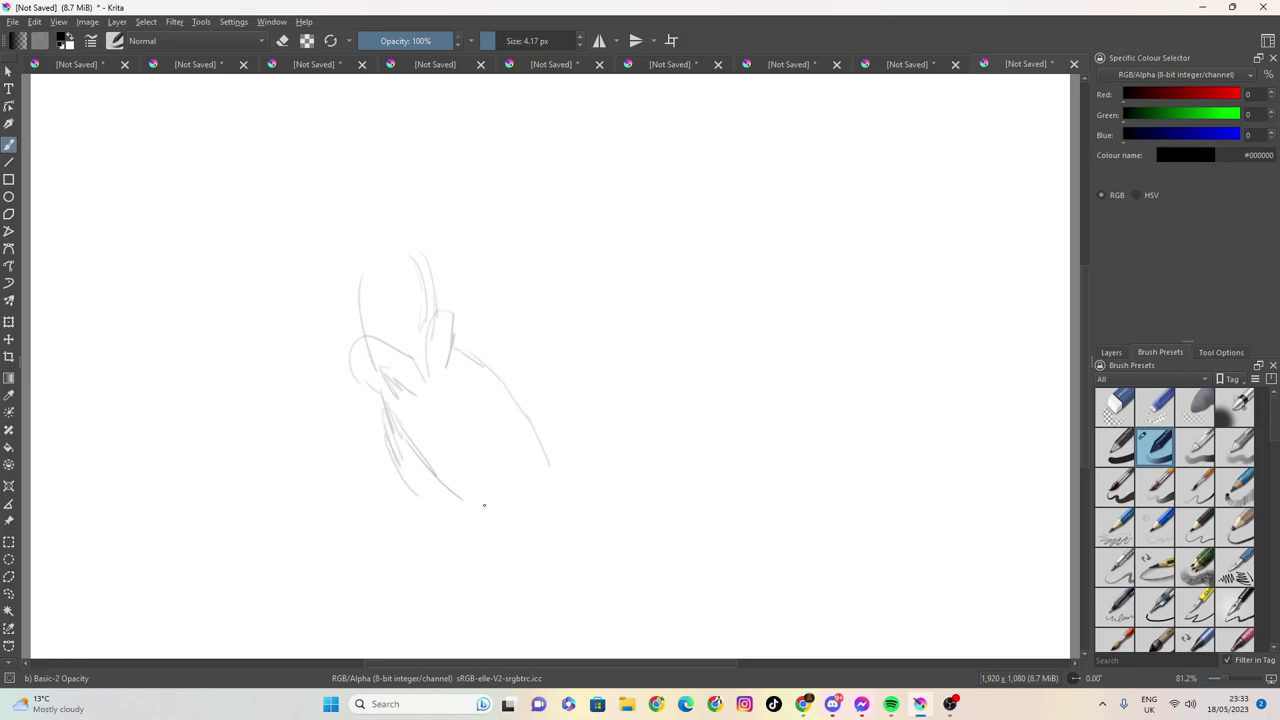
{"action": "mouse_move", "coordinate": [373, 400]}
{"action": "left_mouse_down"}
{"action": "mouse_move", "coordinate": [430, 503]}
{"action": "mouse_move", "coordinate": [518, 550]}
{"action": "left_mouse_up"}
Sketch the right figure's rounded torso and tapering tail, and extend the left tail's upper edge to meet it
{"action": "mouse_move", "coordinate": [770, 305]}
{"action": "left_mouse_down"}
{"action": "mouse_move", "coordinate": [750, 237]}
{"action": "mouse_move", "coordinate": [723, 245]}
{"action": "mouse_move", "coordinate": [714, 267]}
{"action": "mouse_move", "coordinate": [712, 330]}
{"action": "left_mouse_up"}
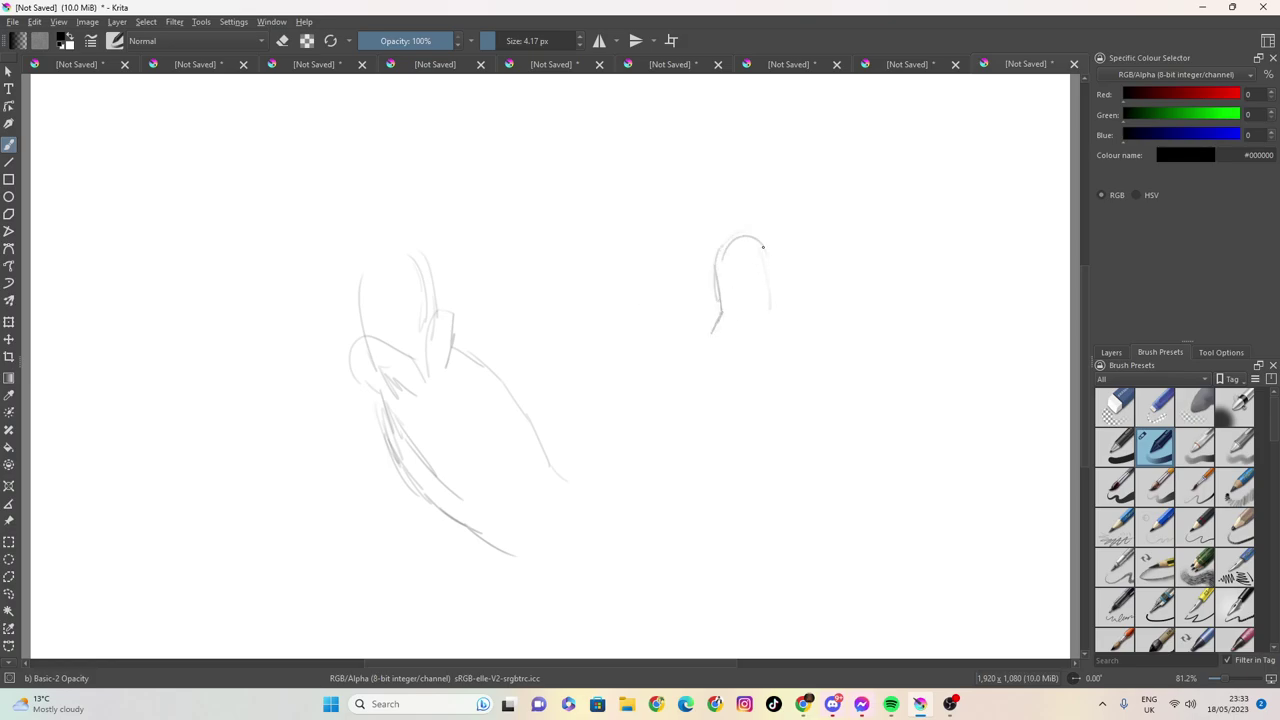
{"action": "mouse_move", "coordinate": [762, 246]}
{"action": "left_mouse_down"}
{"action": "mouse_move", "coordinate": [759, 322]}
{"action": "mouse_move", "coordinate": [740, 231]}
{"action": "mouse_move", "coordinate": [721, 272]}
{"action": "mouse_move", "coordinate": [728, 314]}
{"action": "mouse_move", "coordinate": [755, 310]}
{"action": "mouse_move", "coordinate": [754, 273]}
{"action": "mouse_move", "coordinate": [722, 324]}
{"action": "mouse_move", "coordinate": [719, 303]}
{"action": "mouse_move", "coordinate": [684, 390]}
{"action": "left_mouse_up"}
{"action": "mouse_move", "coordinate": [762, 332]}
{"action": "left_mouse_down"}
{"action": "mouse_move", "coordinate": [765, 380]}
{"action": "mouse_move", "coordinate": [740, 470]}
{"action": "left_mouse_up"}
{"action": "mouse_move", "coordinate": [684, 373]}
{"action": "left_mouse_down"}
{"action": "mouse_move", "coordinate": [662, 412]}
{"action": "mouse_move", "coordinate": [646, 510]}
{"action": "left_mouse_up"}
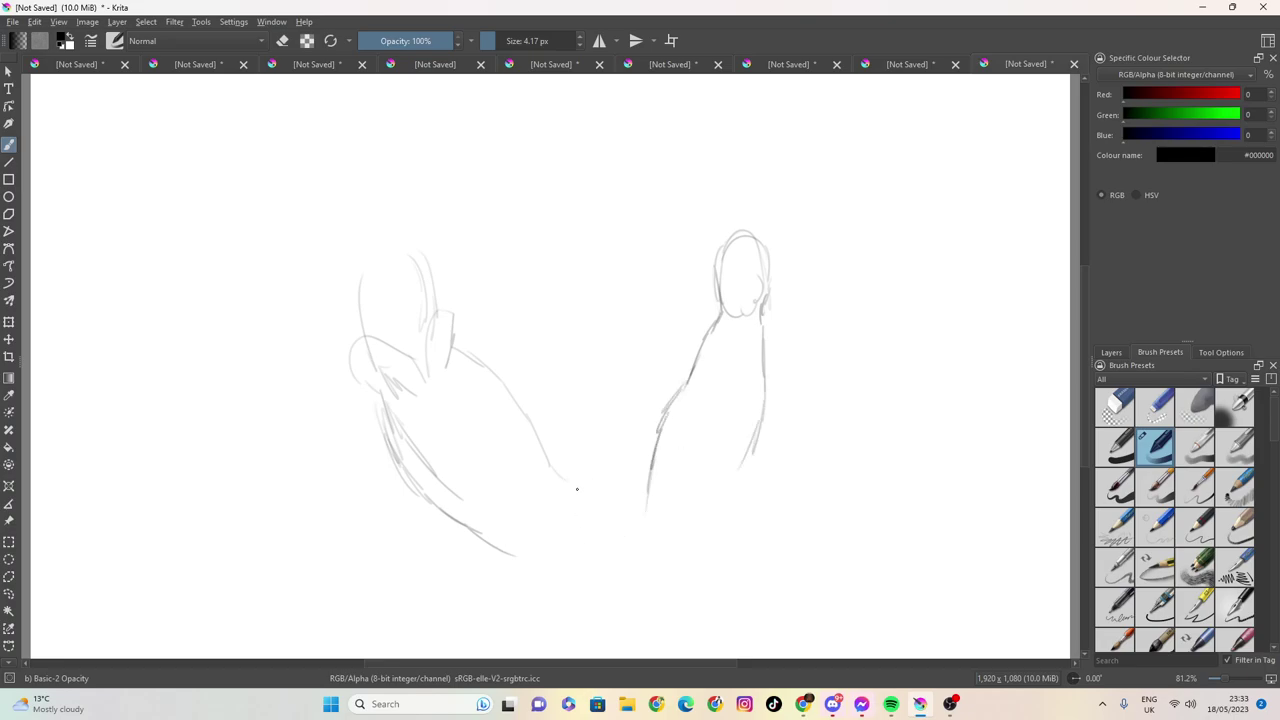
{"action": "left_click_drag", "start_coordinate": [577, 489], "coordinate": [642, 521]}
{"action": "mouse_move", "coordinate": [748, 446]}
{"action": "left_mouse_down"}
{"action": "mouse_move", "coordinate": [706, 522]}
{"action": "mouse_move", "coordinate": [712, 508]}
{"action": "left_mouse_up"}
Sketch the right figure's shoulder and the long lowered arm beside the torso
{"action": "mouse_move", "coordinate": [714, 253]}
{"action": "left_mouse_down"}
{"action": "mouse_move", "coordinate": [720, 274]}
{"action": "mouse_move", "coordinate": [764, 276]}
{"action": "left_mouse_up"}
{"action": "mouse_move", "coordinate": [705, 241]}
{"action": "left_mouse_down"}
{"action": "mouse_move", "coordinate": [699, 316]}
{"action": "mouse_move", "coordinate": [677, 336]}
{"action": "mouse_move", "coordinate": [661, 393]}
{"action": "left_mouse_up"}
{"action": "left_click_drag", "start_coordinate": [699, 314], "coordinate": [666, 385]}
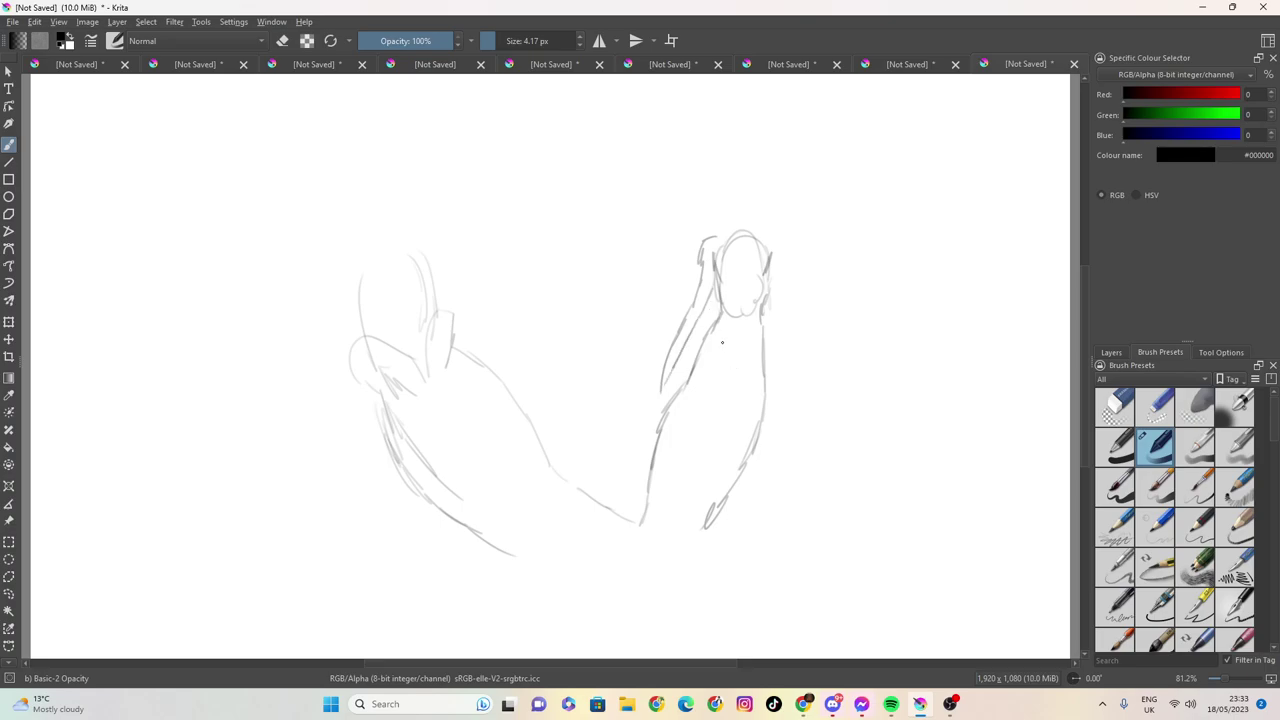
Mark the right figure's hip lines and fill the tail with rows of zigzag scales
{"action": "left_click_drag", "start_coordinate": [749, 337], "coordinate": [742, 347]}
{"action": "mouse_move", "coordinate": [703, 345]}
{"action": "left_mouse_down"}
{"action": "mouse_move", "coordinate": [759, 361]}
{"action": "mouse_move", "coordinate": [710, 370]}
{"action": "mouse_move", "coordinate": [766, 374]}
{"action": "mouse_move", "coordinate": [726, 392]}
{"action": "mouse_move", "coordinate": [764, 380]}
{"action": "mouse_move", "coordinate": [760, 405]}
{"action": "left_mouse_up"}
{"action": "mouse_move", "coordinate": [686, 388]}
{"action": "left_mouse_down"}
{"action": "mouse_move", "coordinate": [706, 416]}
{"action": "mouse_move", "coordinate": [745, 405]}
{"action": "mouse_move", "coordinate": [752, 432]}
{"action": "mouse_move", "coordinate": [682, 434]}
{"action": "mouse_move", "coordinate": [679, 403]}
{"action": "mouse_move", "coordinate": [697, 432]}
{"action": "mouse_move", "coordinate": [756, 428]}
{"action": "left_mouse_up"}
{"action": "mouse_move", "coordinate": [660, 425]}
{"action": "left_mouse_down"}
{"action": "mouse_move", "coordinate": [695, 453]}
{"action": "mouse_move", "coordinate": [735, 451]}
{"action": "mouse_move", "coordinate": [705, 480]}
{"action": "mouse_move", "coordinate": [662, 440]}
{"action": "mouse_move", "coordinate": [684, 472]}
{"action": "mouse_move", "coordinate": [725, 483]}
{"action": "mouse_move", "coordinate": [669, 472]}
{"action": "mouse_move", "coordinate": [704, 495]}
{"action": "left_mouse_up"}
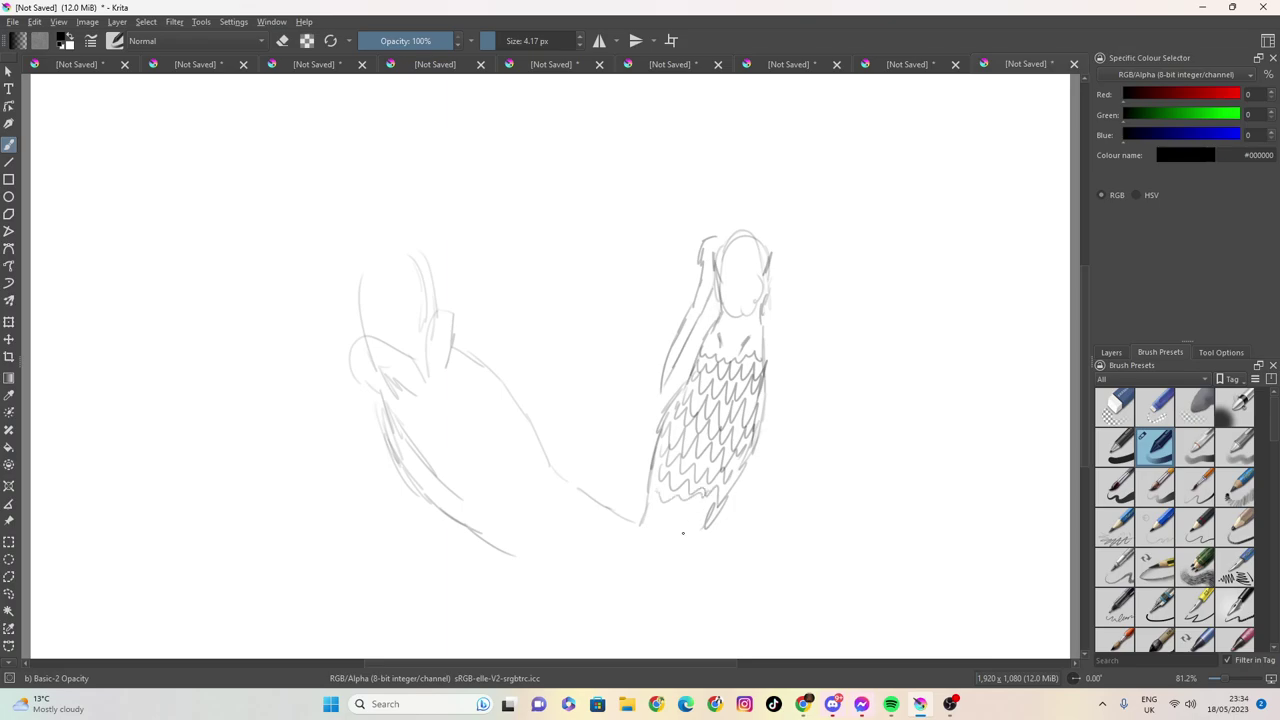
Draw a forked tail fin beneath the right figure's scales and fill it with slanted ray lines
{"action": "mouse_move", "coordinate": [637, 524]}
{"action": "left_mouse_down"}
{"action": "mouse_move", "coordinate": [548, 622]}
{"action": "mouse_move", "coordinate": [638, 611]}
{"action": "mouse_move", "coordinate": [626, 615]}
{"action": "mouse_move", "coordinate": [654, 614]}
{"action": "mouse_move", "coordinate": [684, 644]}
{"action": "left_mouse_up"}
{"action": "mouse_move", "coordinate": [705, 530]}
{"action": "left_mouse_down"}
{"action": "mouse_move", "coordinate": [722, 615]}
{"action": "mouse_move", "coordinate": [720, 636]}
{"action": "mouse_move", "coordinate": [712, 598]}
{"action": "mouse_move", "coordinate": [710, 655]}
{"action": "left_mouse_up"}
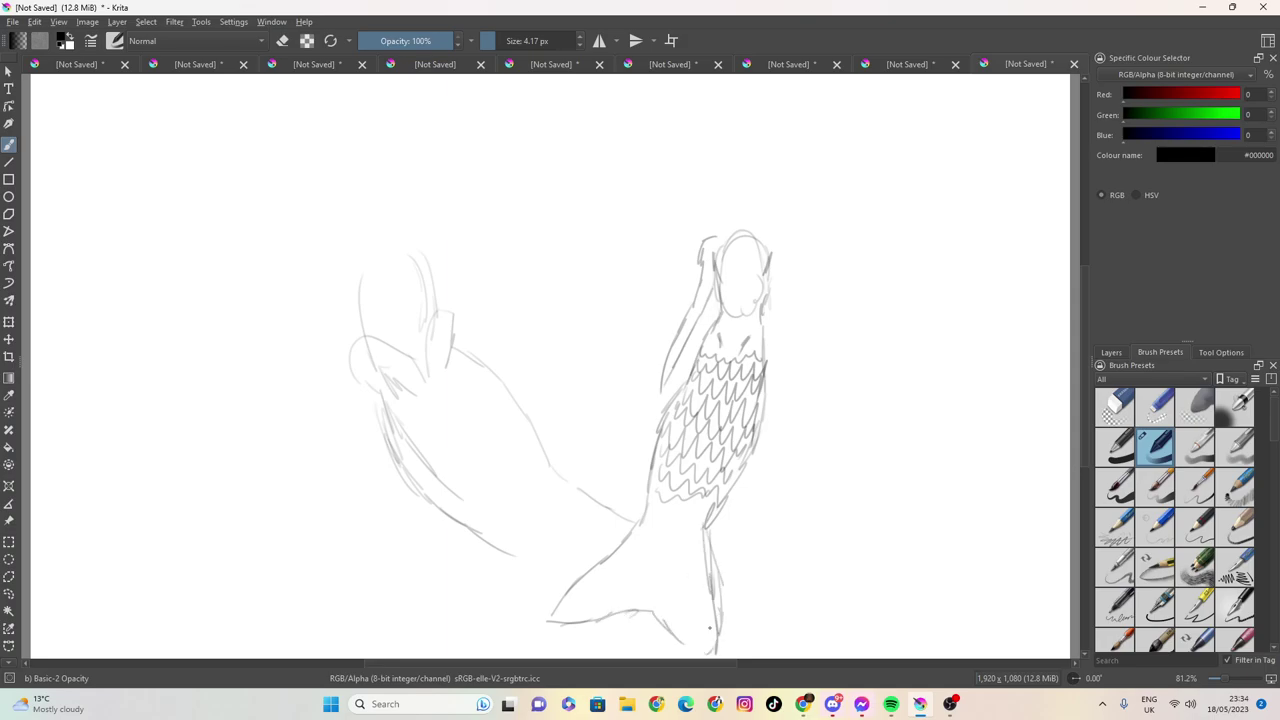
{"action": "left_click_drag", "start_coordinate": [712, 602], "coordinate": [692, 652]}
{"action": "left_click_drag", "start_coordinate": [706, 558], "coordinate": [676, 646]}
{"action": "mouse_move", "coordinate": [706, 532]}
{"action": "left_mouse_down"}
{"action": "mouse_move", "coordinate": [656, 620]}
{"action": "mouse_move", "coordinate": [638, 620]}
{"action": "left_mouse_up"}
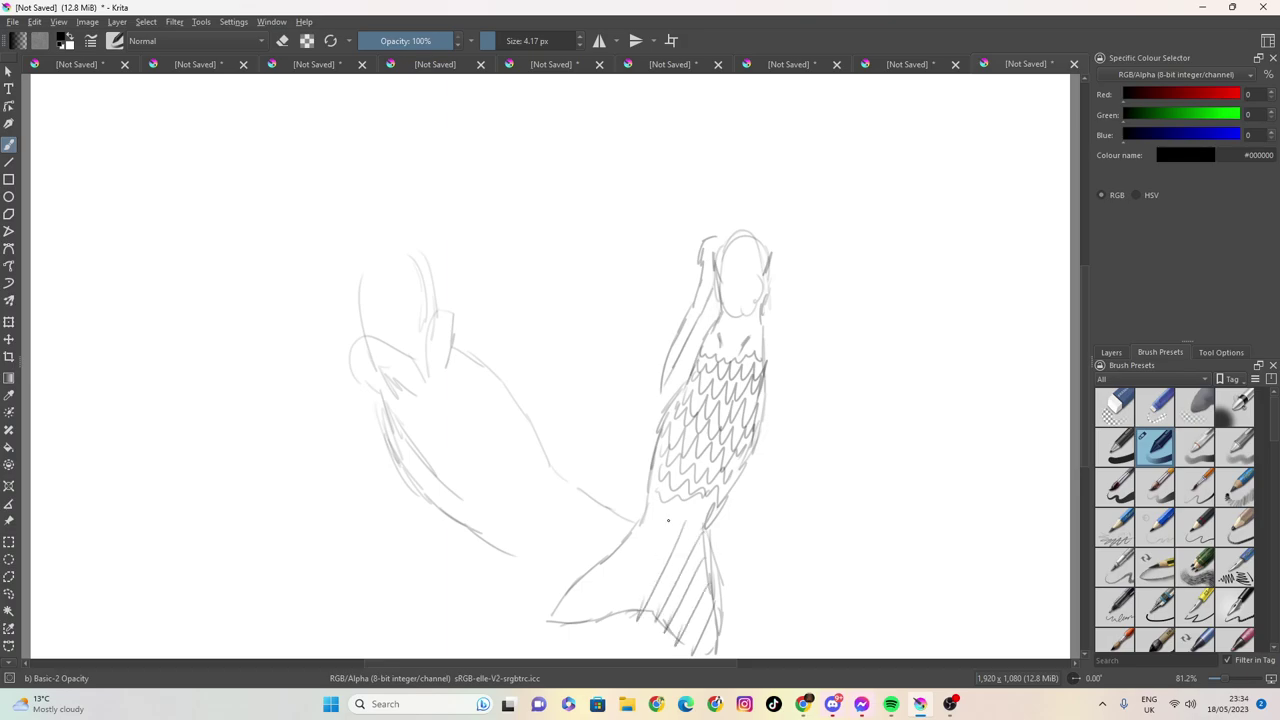
{"action": "left_click_drag", "start_coordinate": [668, 520], "coordinate": [626, 614]}
{"action": "left_click_drag", "start_coordinate": [648, 522], "coordinate": [616, 618]}
{"action": "left_click_drag", "start_coordinate": [620, 556], "coordinate": [588, 624]}
{"action": "left_click_drag", "start_coordinate": [590, 578], "coordinate": [562, 634]}
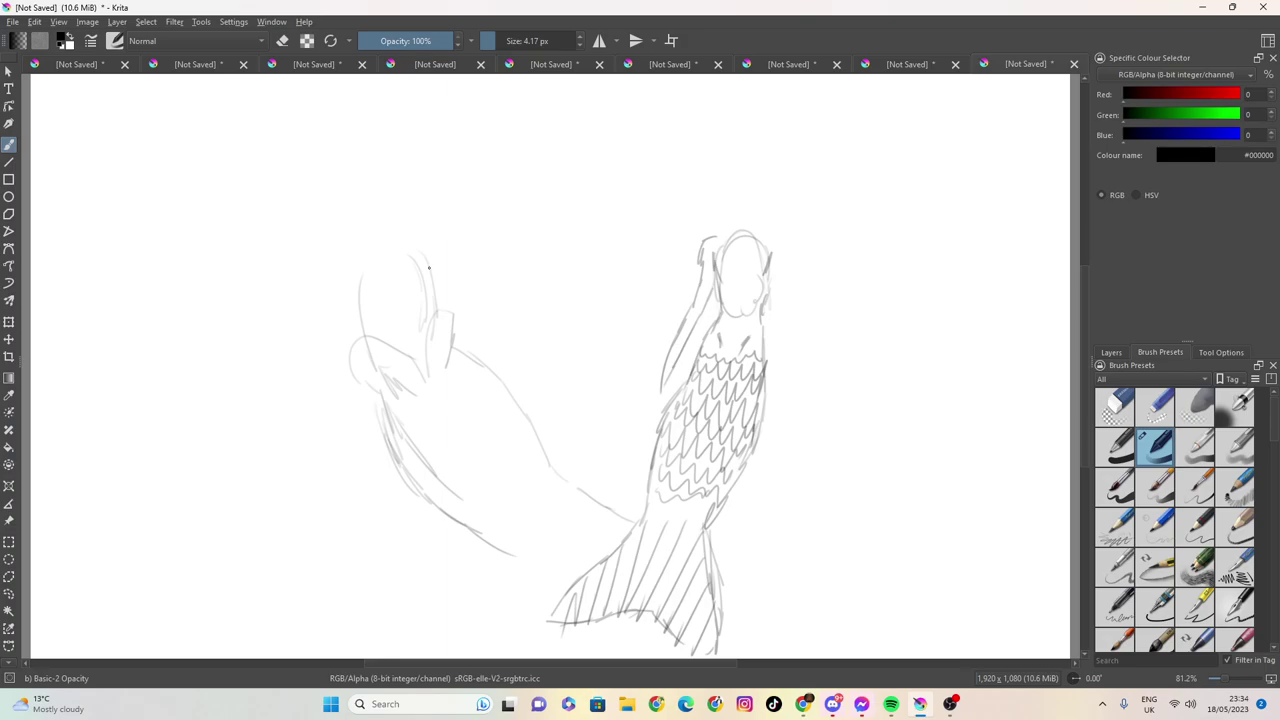
Sketch the left figure's shoulders, chest and upper arm above the existing torso lines
{"action": "mouse_move", "coordinate": [428, 242]}
{"action": "left_mouse_down"}
{"action": "mouse_move", "coordinate": [458, 268]}
{"action": "mouse_move", "coordinate": [440, 298]}
{"action": "mouse_move", "coordinate": [455, 264]}
{"action": "left_mouse_up"}
{"action": "mouse_move", "coordinate": [367, 290]}
{"action": "left_mouse_down"}
{"action": "mouse_move", "coordinate": [378, 314]}
{"action": "mouse_move", "coordinate": [414, 314]}
{"action": "mouse_move", "coordinate": [412, 300]}
{"action": "mouse_move", "coordinate": [392, 320]}
{"action": "mouse_move", "coordinate": [374, 286]}
{"action": "mouse_move", "coordinate": [376, 320]}
{"action": "mouse_move", "coordinate": [372, 296]}
{"action": "mouse_move", "coordinate": [338, 268]}
{"action": "left_mouse_up"}
{"action": "mouse_move", "coordinate": [346, 252]}
{"action": "left_mouse_down"}
{"action": "mouse_move", "coordinate": [327, 287]}
{"action": "mouse_move", "coordinate": [369, 251]}
{"action": "mouse_move", "coordinate": [422, 243]}
{"action": "left_mouse_up"}
{"action": "left_click_drag", "start_coordinate": [410, 248], "coordinate": [427, 236]}
{"action": "mouse_move", "coordinate": [346, 250]}
{"action": "left_mouse_down"}
{"action": "mouse_move", "coordinate": [339, 318]}
{"action": "mouse_move", "coordinate": [328, 278]}
{"action": "mouse_move", "coordinate": [341, 247]}
{"action": "mouse_move", "coordinate": [338, 372]}
{"action": "left_mouse_up"}
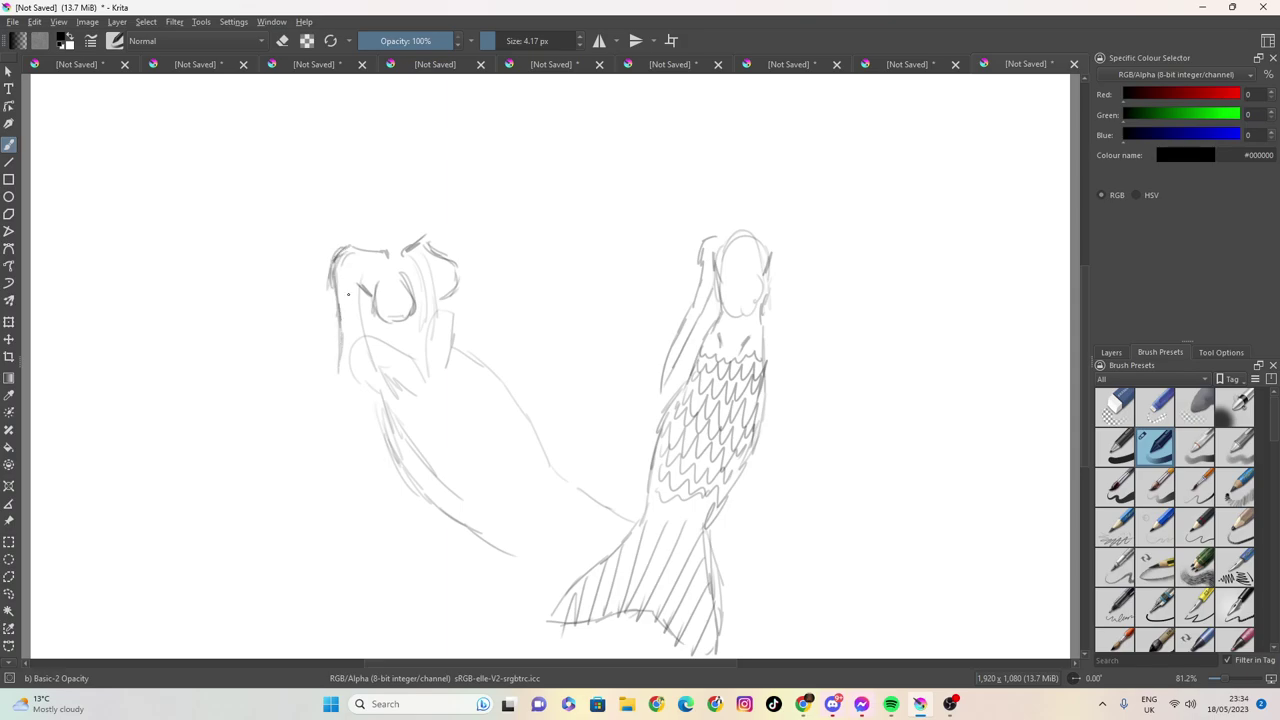
{"action": "left_click_drag", "start_coordinate": [346, 276], "coordinate": [357, 300]}
Draw the left figure's pointed waist fins with hatching, and extend the tail's lower edge to the tail fin
{"action": "mouse_move", "coordinate": [415, 387]}
{"action": "left_mouse_down"}
{"action": "mouse_move", "coordinate": [442, 369]}
{"action": "mouse_move", "coordinate": [449, 346]}
{"action": "mouse_move", "coordinate": [446, 376]}
{"action": "left_mouse_up"}
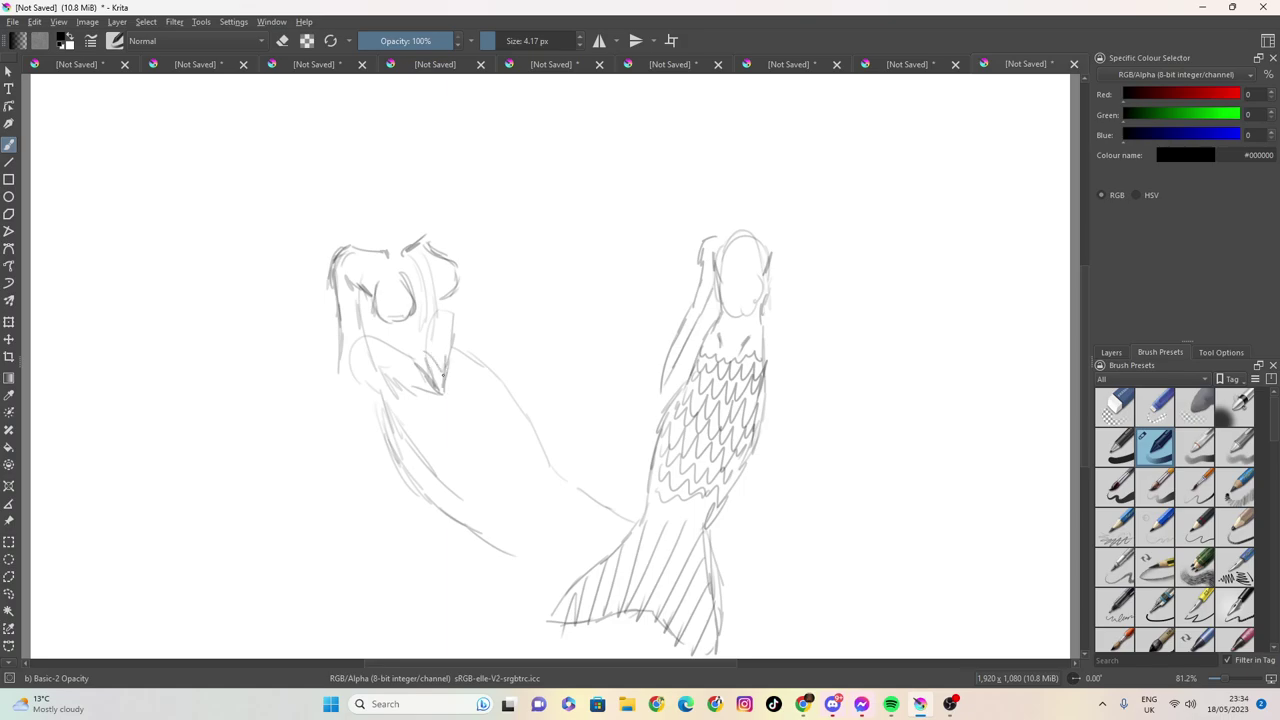
{"action": "mouse_move", "coordinate": [426, 324]}
{"action": "left_mouse_down"}
{"action": "mouse_move", "coordinate": [420, 380]}
{"action": "mouse_move", "coordinate": [413, 360]}
{"action": "mouse_move", "coordinate": [420, 398]}
{"action": "left_mouse_up"}
{"action": "left_click_drag", "start_coordinate": [394, 346], "coordinate": [404, 386]}
{"action": "left_click_drag", "start_coordinate": [376, 338], "coordinate": [384, 388]}
{"action": "left_click_drag", "start_coordinate": [360, 342], "coordinate": [370, 406]}
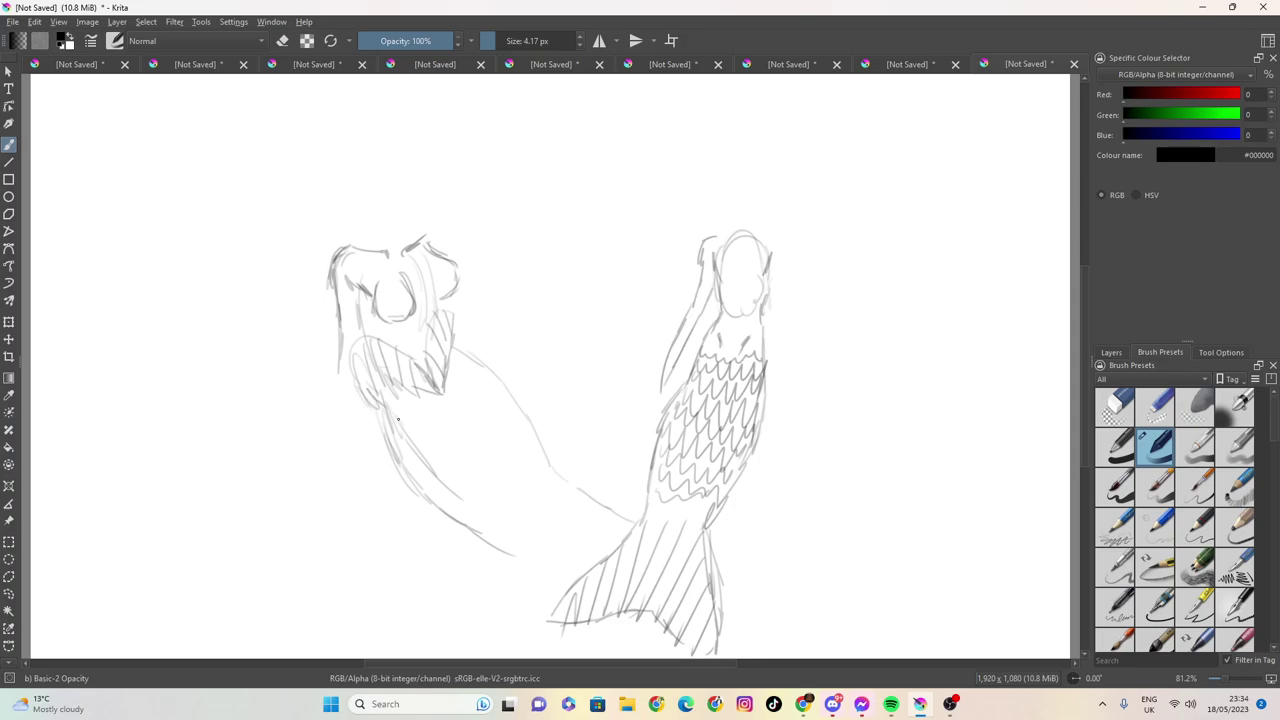
{"action": "left_click_drag", "start_coordinate": [516, 557], "coordinate": [576, 580]}
Draw the right figure's outstretched arm and hand, adding torso details and refining the lowered arm
{"action": "mouse_move", "coordinate": [741, 270]}
{"action": "left_mouse_down"}
{"action": "mouse_move", "coordinate": [720, 245]}
{"action": "mouse_move", "coordinate": [782, 238]}
{"action": "mouse_move", "coordinate": [792, 276]}
{"action": "left_mouse_up"}
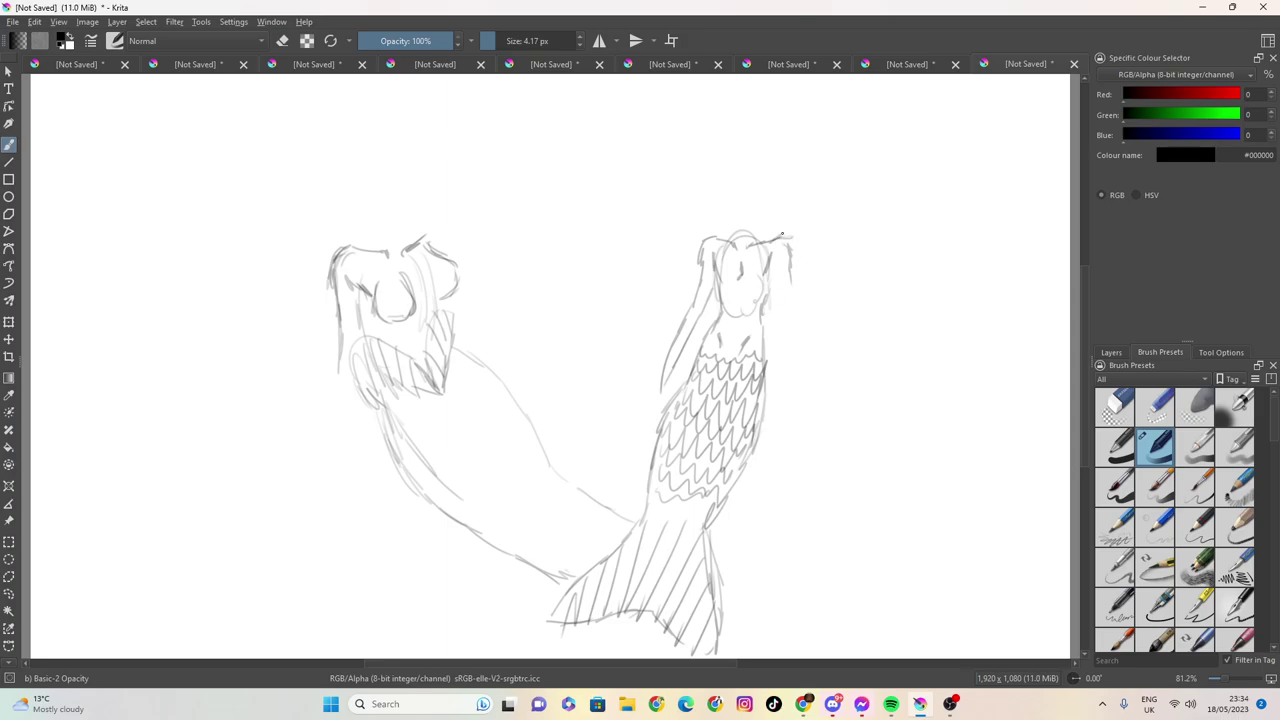
{"action": "left_click_drag", "start_coordinate": [768, 244], "coordinate": [863, 239]}
{"action": "mouse_move", "coordinate": [784, 252]}
{"action": "left_mouse_down"}
{"action": "mouse_move", "coordinate": [764, 274]}
{"action": "mouse_move", "coordinate": [898, 238]}
{"action": "mouse_move", "coordinate": [824, 247]}
{"action": "mouse_move", "coordinate": [772, 267]}
{"action": "mouse_move", "coordinate": [768, 284]}
{"action": "left_mouse_up"}
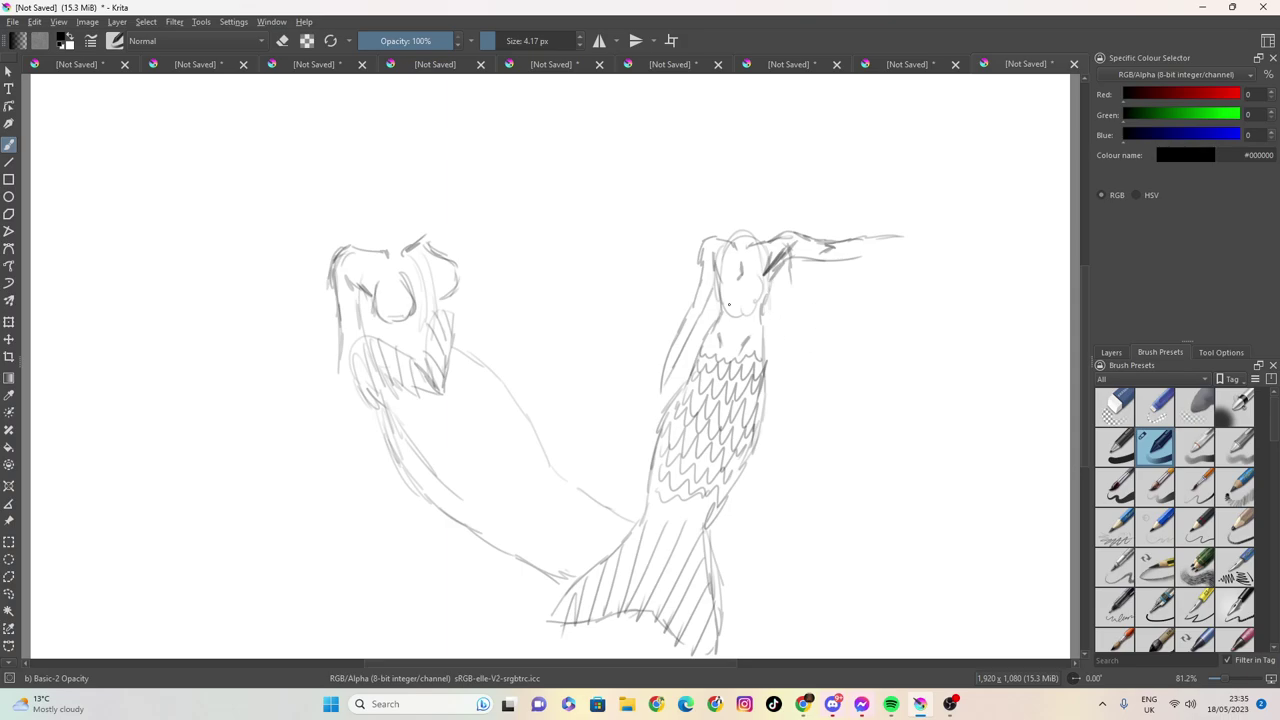
{"action": "left_click", "coordinate": [741, 296]}
{"action": "mouse_move", "coordinate": [864, 255]}
{"action": "left_mouse_down"}
{"action": "mouse_move", "coordinate": [910, 240]}
{"action": "mouse_move", "coordinate": [878, 240]}
{"action": "mouse_move", "coordinate": [910, 226]}
{"action": "mouse_move", "coordinate": [923, 238]}
{"action": "mouse_move", "coordinate": [930, 224]}
{"action": "mouse_move", "coordinate": [930, 237]}
{"action": "mouse_move", "coordinate": [915, 215]}
{"action": "mouse_move", "coordinate": [927, 237]}
{"action": "mouse_move", "coordinate": [900, 248]}
{"action": "mouse_move", "coordinate": [937, 238]}
{"action": "mouse_move", "coordinate": [900, 251]}
{"action": "mouse_move", "coordinate": [880, 238]}
{"action": "left_mouse_up"}
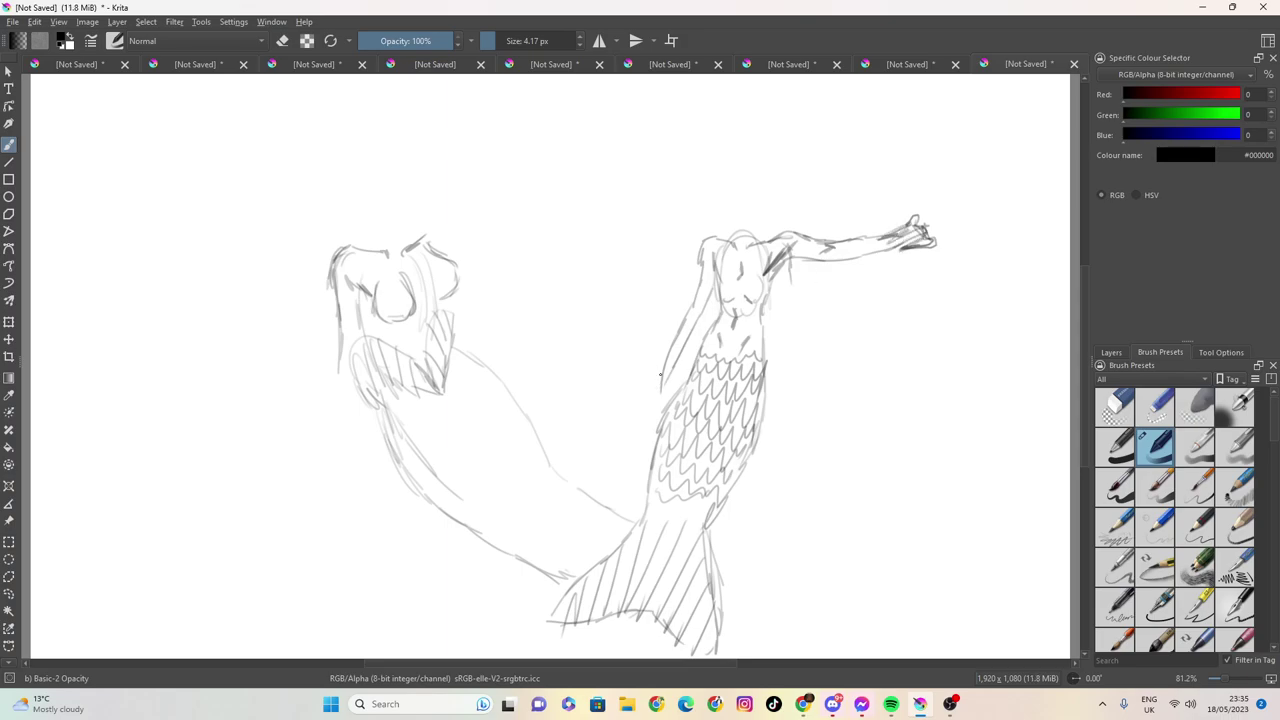
{"action": "mouse_move", "coordinate": [662, 373]}
{"action": "left_mouse_down"}
{"action": "mouse_move", "coordinate": [658, 411]}
{"action": "mouse_move", "coordinate": [667, 391]}
{"action": "left_mouse_up"}
{"action": "left_click_drag", "start_coordinate": [695, 301], "coordinate": [693, 319]}
Draw the right figure's neck and head with facial features and long wavy hair floating upward
{"action": "mouse_move", "coordinate": [718, 237]}
{"action": "left_mouse_down"}
{"action": "mouse_move", "coordinate": [738, 219]}
{"action": "mouse_move", "coordinate": [738, 234]}
{"action": "mouse_move", "coordinate": [772, 239]}
{"action": "mouse_move", "coordinate": [748, 214]}
{"action": "mouse_move", "coordinate": [722, 213]}
{"action": "mouse_move", "coordinate": [751, 208]}
{"action": "mouse_move", "coordinate": [712, 188]}
{"action": "mouse_move", "coordinate": [712, 203]}
{"action": "mouse_move", "coordinate": [728, 153]}
{"action": "mouse_move", "coordinate": [704, 134]}
{"action": "mouse_move", "coordinate": [708, 102]}
{"action": "mouse_move", "coordinate": [698, 184]}
{"action": "mouse_move", "coordinate": [712, 195]}
{"action": "mouse_move", "coordinate": [700, 180]}
{"action": "mouse_move", "coordinate": [746, 162]}
{"action": "left_mouse_up"}
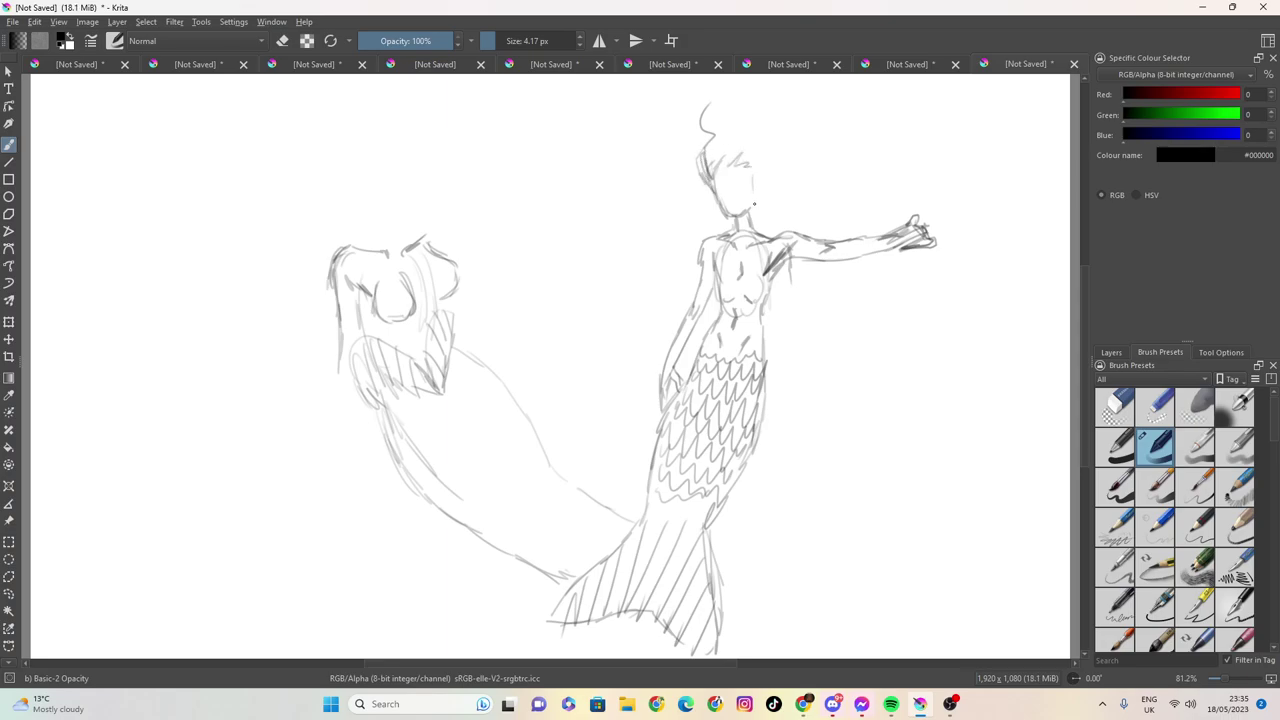
{"action": "left_click_drag", "start_coordinate": [760, 198], "coordinate": [788, 169]}
{"action": "mouse_move", "coordinate": [802, 120]}
{"action": "left_mouse_down"}
{"action": "mouse_move", "coordinate": [775, 93]}
{"action": "mouse_move", "coordinate": [717, 79]}
{"action": "mouse_move", "coordinate": [778, 96]}
{"action": "left_mouse_up"}
{"action": "left_click", "coordinate": [736, 180]}
{"action": "left_click", "coordinate": [744, 177]}
{"action": "mouse_move", "coordinate": [722, 181]}
{"action": "left_mouse_down"}
{"action": "mouse_move", "coordinate": [724, 194]}
{"action": "mouse_move", "coordinate": [746, 185]}
{"action": "mouse_move", "coordinate": [735, 205]}
{"action": "mouse_move", "coordinate": [750, 218]}
{"action": "left_mouse_up"}
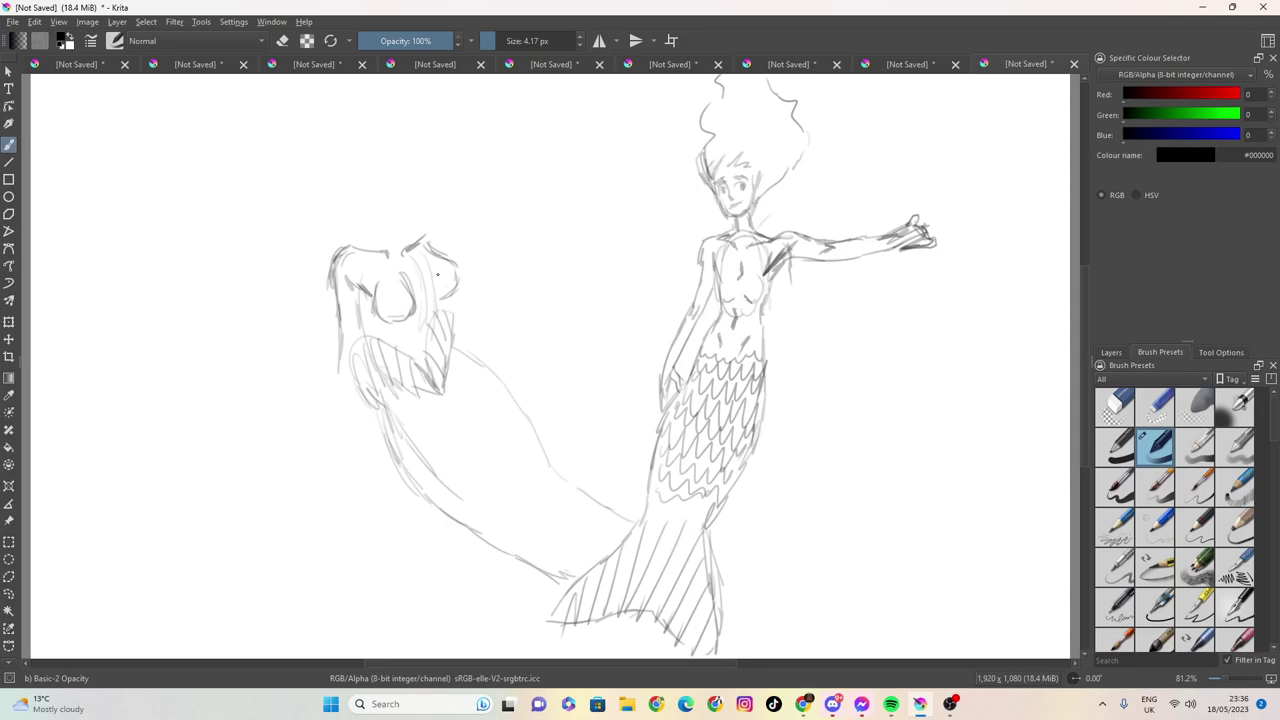
Darken the left figure's chest and shoulders, add the neck, and draw the lowered arm with its curled hand
{"action": "mouse_move", "coordinate": [427, 249]}
{"action": "left_mouse_down"}
{"action": "mouse_move", "coordinate": [459, 271]}
{"action": "mouse_move", "coordinate": [456, 294]}
{"action": "left_mouse_up"}
{"action": "mouse_move", "coordinate": [432, 262]}
{"action": "left_mouse_down"}
{"action": "mouse_move", "coordinate": [466, 276]}
{"action": "mouse_move", "coordinate": [456, 300]}
{"action": "mouse_move", "coordinate": [436, 304]}
{"action": "mouse_move", "coordinate": [460, 306]}
{"action": "mouse_move", "coordinate": [460, 266]}
{"action": "mouse_move", "coordinate": [434, 256]}
{"action": "mouse_move", "coordinate": [445, 231]}
{"action": "mouse_move", "coordinate": [450, 254]}
{"action": "mouse_move", "coordinate": [424, 237]}
{"action": "mouse_move", "coordinate": [368, 253]}
{"action": "mouse_move", "coordinate": [390, 261]}
{"action": "mouse_move", "coordinate": [400, 252]}
{"action": "mouse_move", "coordinate": [380, 247]}
{"action": "mouse_move", "coordinate": [383, 231]}
{"action": "mouse_move", "coordinate": [418, 233]}
{"action": "mouse_move", "coordinate": [338, 271]}
{"action": "mouse_move", "coordinate": [357, 288]}
{"action": "mouse_move", "coordinate": [336, 297]}
{"action": "left_mouse_up"}
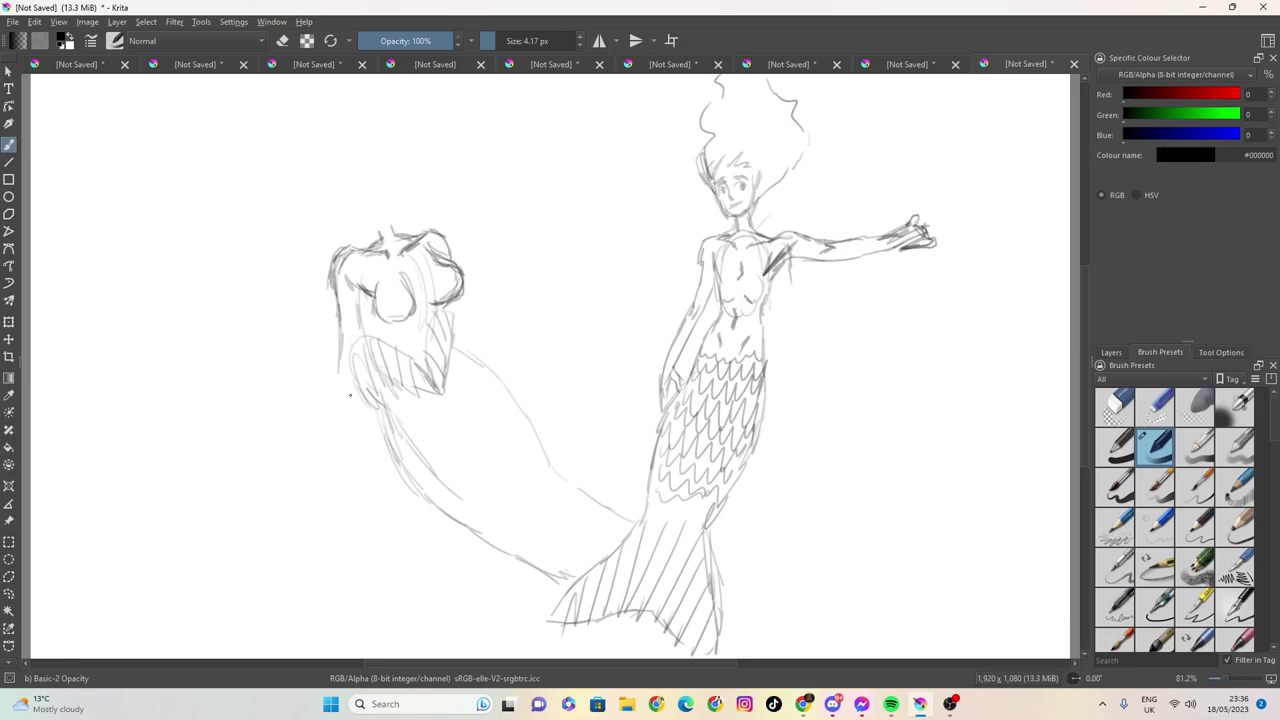
{"action": "left_click_drag", "start_coordinate": [337, 379], "coordinate": [334, 470]}
{"action": "mouse_move", "coordinate": [343, 352]}
{"action": "left_mouse_down"}
{"action": "mouse_move", "coordinate": [357, 473]}
{"action": "mouse_move", "coordinate": [354, 448]}
{"action": "mouse_move", "coordinate": [374, 483]}
{"action": "mouse_move", "coordinate": [349, 494]}
{"action": "mouse_move", "coordinate": [360, 483]}
{"action": "mouse_move", "coordinate": [336, 477]}
{"action": "mouse_move", "coordinate": [336, 494]}
{"action": "mouse_move", "coordinate": [333, 462]}
{"action": "mouse_move", "coordinate": [356, 534]}
{"action": "mouse_move", "coordinate": [351, 494]}
{"action": "mouse_move", "coordinate": [354, 524]}
{"action": "mouse_move", "coordinate": [375, 510]}
{"action": "mouse_move", "coordinate": [346, 527]}
{"action": "left_mouse_up"}
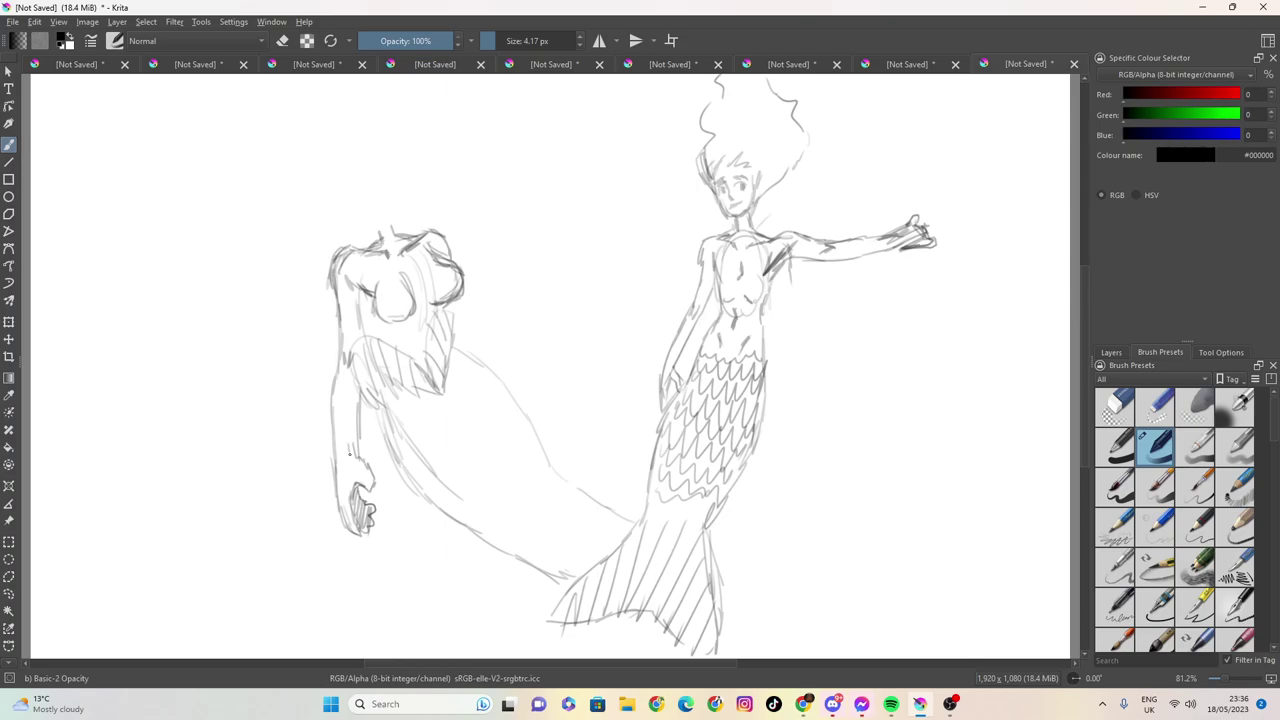
{"action": "mouse_move", "coordinate": [350, 452]}
{"action": "left_mouse_down"}
{"action": "mouse_move", "coordinate": [372, 486]}
{"action": "mouse_move", "coordinate": [348, 491]}
{"action": "mouse_move", "coordinate": [350, 532]}
{"action": "mouse_move", "coordinate": [336, 449]}
{"action": "left_mouse_up"}
Draw the left figure's other arm reaching toward the right figure, ending in an open hand
{"action": "mouse_move", "coordinate": [443, 231]}
{"action": "left_mouse_down"}
{"action": "mouse_move", "coordinate": [430, 222]}
{"action": "mouse_move", "coordinate": [486, 221]}
{"action": "left_mouse_up"}
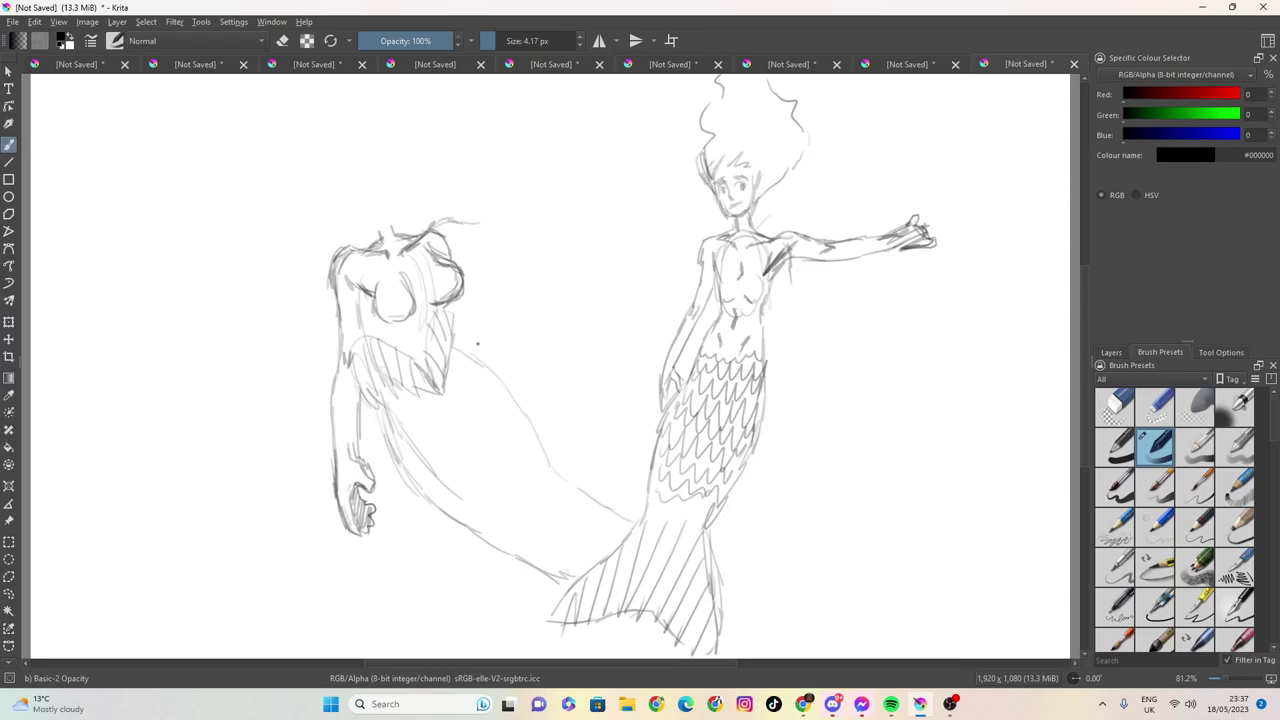
{"action": "left_click_drag", "start_coordinate": [462, 230], "coordinate": [505, 281]}
{"action": "mouse_move", "coordinate": [461, 241]}
{"action": "left_mouse_down"}
{"action": "mouse_move", "coordinate": [454, 223]}
{"action": "mouse_move", "coordinate": [436, 230]}
{"action": "mouse_move", "coordinate": [495, 282]}
{"action": "mouse_move", "coordinate": [482, 299]}
{"action": "mouse_move", "coordinate": [516, 290]}
{"action": "mouse_move", "coordinate": [545, 319]}
{"action": "mouse_move", "coordinate": [498, 314]}
{"action": "mouse_move", "coordinate": [535, 335]}
{"action": "mouse_move", "coordinate": [559, 327]}
{"action": "mouse_move", "coordinate": [569, 350]}
{"action": "mouse_move", "coordinate": [549, 348]}
{"action": "mouse_move", "coordinate": [543, 382]}
{"action": "left_mouse_up"}
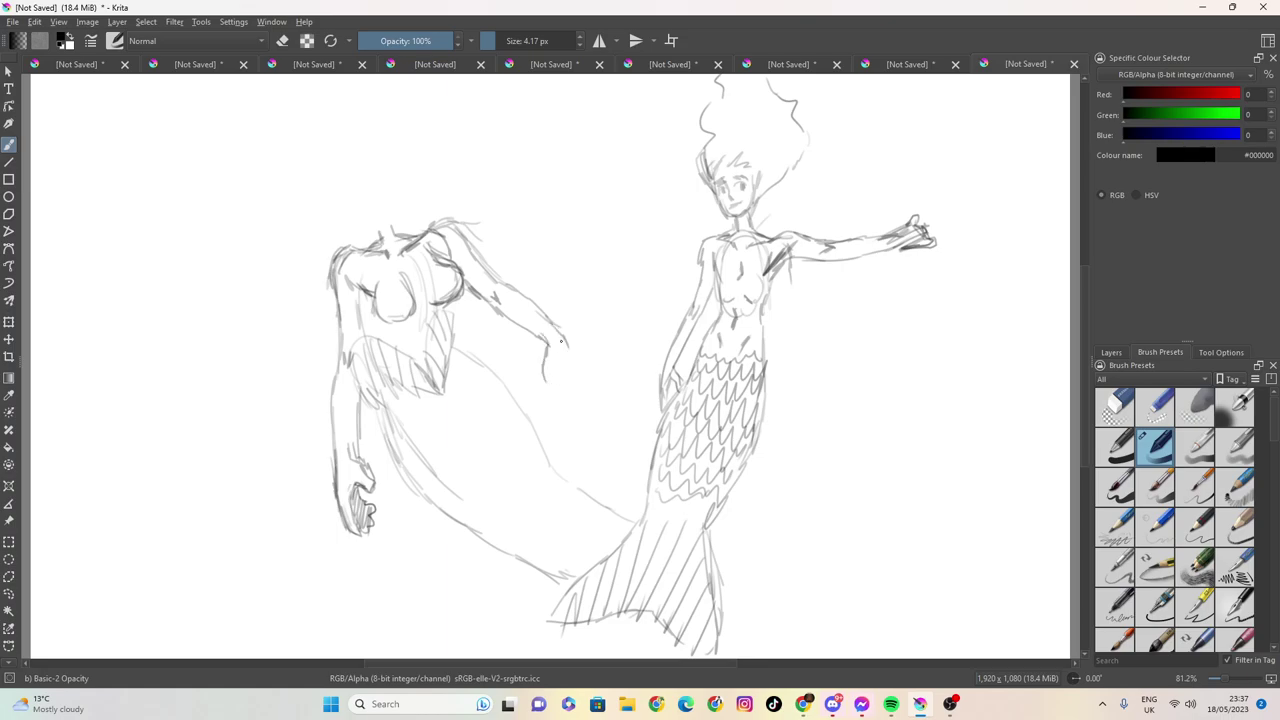
{"action": "mouse_move", "coordinate": [558, 329]}
{"action": "left_mouse_down"}
{"action": "mouse_move", "coordinate": [558, 370]}
{"action": "mouse_move", "coordinate": [558, 345]}
{"action": "mouse_move", "coordinate": [570, 381]}
{"action": "mouse_move", "coordinate": [587, 346]}
{"action": "mouse_move", "coordinate": [605, 344]}
{"action": "mouse_move", "coordinate": [592, 335]}
{"action": "mouse_move", "coordinate": [574, 374]}
{"action": "mouse_move", "coordinate": [593, 383]}
{"action": "mouse_move", "coordinate": [583, 353]}
{"action": "mouse_move", "coordinate": [594, 345]}
{"action": "mouse_move", "coordinate": [582, 343]}
{"action": "mouse_move", "coordinate": [619, 372]}
{"action": "mouse_move", "coordinate": [605, 390]}
{"action": "mouse_move", "coordinate": [618, 394]}
{"action": "mouse_move", "coordinate": [605, 360]}
{"action": "left_mouse_up"}
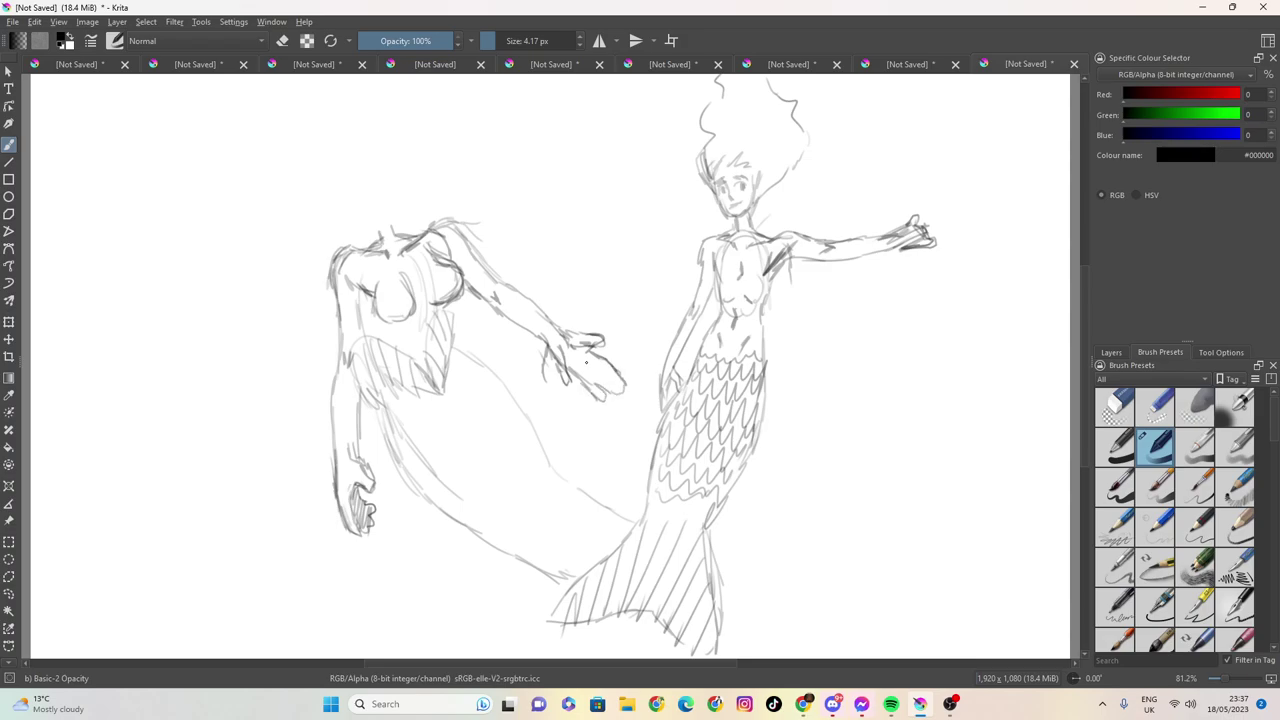
{"action": "left_click_drag", "start_coordinate": [543, 333], "coordinate": [545, 348]}
Darken the left figure's waist, pointed hip fins and both tail edges
{"action": "left_click_drag", "start_coordinate": [362, 306], "coordinate": [386, 340]}
{"action": "mouse_move", "coordinate": [356, 292]}
{"action": "left_mouse_down"}
{"action": "mouse_move", "coordinate": [365, 340]}
{"action": "mouse_move", "coordinate": [421, 362]}
{"action": "left_mouse_up"}
{"action": "mouse_move", "coordinate": [441, 309]}
{"action": "left_mouse_down"}
{"action": "mouse_move", "coordinate": [431, 340]}
{"action": "mouse_move", "coordinate": [455, 318]}
{"action": "mouse_move", "coordinate": [443, 323]}
{"action": "mouse_move", "coordinate": [458, 338]}
{"action": "mouse_move", "coordinate": [425, 367]}
{"action": "left_mouse_up"}
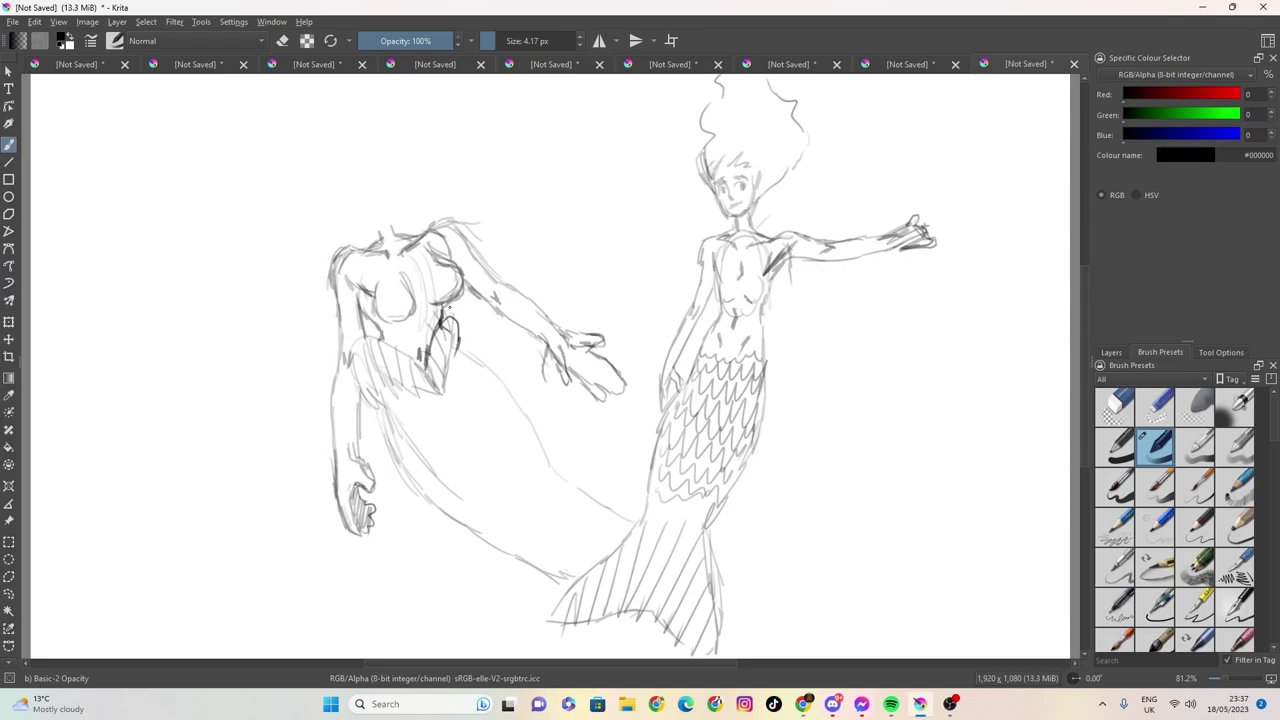
{"action": "left_click_drag", "start_coordinate": [448, 305], "coordinate": [462, 334]}
{"action": "mouse_move", "coordinate": [463, 324]}
{"action": "left_mouse_down"}
{"action": "mouse_move", "coordinate": [449, 367]}
{"action": "mouse_move", "coordinate": [416, 371]}
{"action": "mouse_move", "coordinate": [383, 342]}
{"action": "mouse_move", "coordinate": [352, 345]}
{"action": "mouse_move", "coordinate": [406, 477]}
{"action": "mouse_move", "coordinate": [460, 520]}
{"action": "left_mouse_up"}
{"action": "mouse_move", "coordinate": [426, 392]}
{"action": "left_mouse_down"}
{"action": "mouse_move", "coordinate": [453, 354]}
{"action": "mouse_move", "coordinate": [496, 350]}
{"action": "mouse_move", "coordinate": [494, 380]}
{"action": "mouse_move", "coordinate": [468, 349]}
{"action": "mouse_move", "coordinate": [600, 504]}
{"action": "left_mouse_up"}
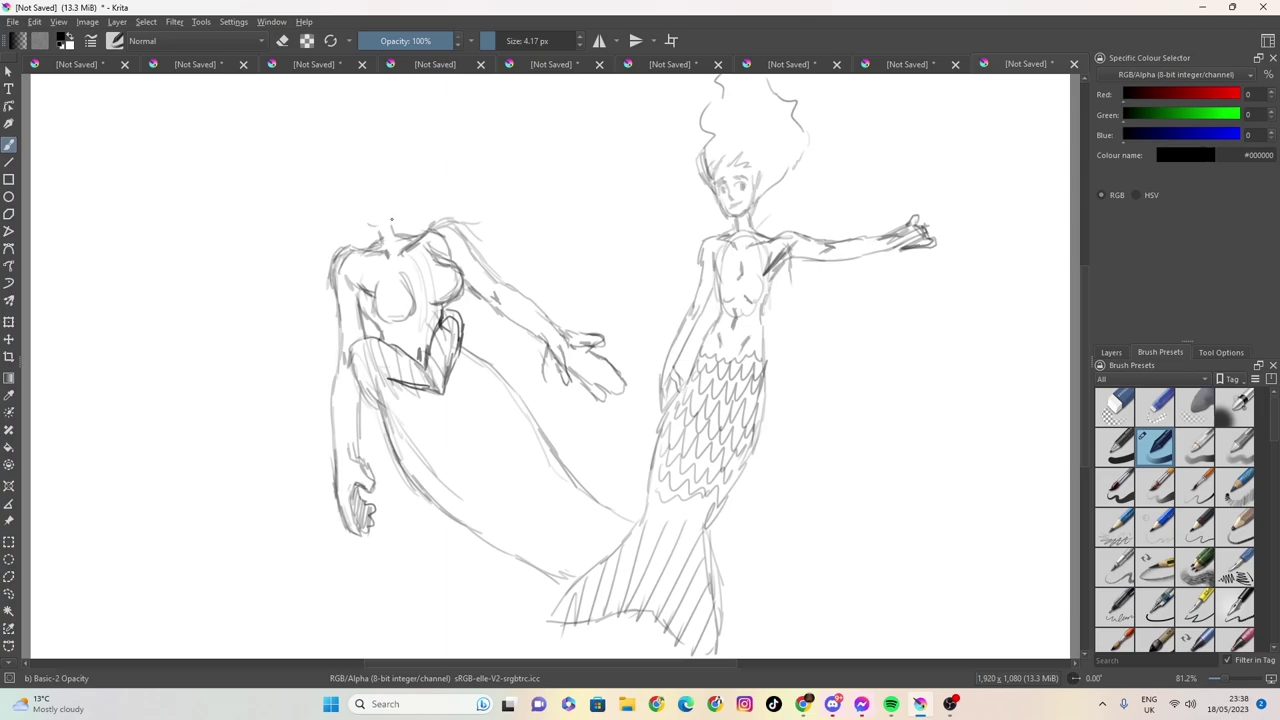
Sketch a round head with a shaded open mouth on the left figure's neck
{"action": "mouse_move", "coordinate": [373, 209]}
{"action": "left_mouse_down"}
{"action": "mouse_move", "coordinate": [386, 213]}
{"action": "mouse_move", "coordinate": [370, 198]}
{"action": "mouse_move", "coordinate": [391, 214]}
{"action": "mouse_move", "coordinate": [381, 196]}
{"action": "left_mouse_up"}
{"action": "mouse_move", "coordinate": [391, 222]}
{"action": "left_mouse_down"}
{"action": "mouse_move", "coordinate": [388, 232]}
{"action": "mouse_move", "coordinate": [403, 190]}
{"action": "mouse_move", "coordinate": [406, 206]}
{"action": "mouse_move", "coordinate": [336, 187]}
{"action": "left_mouse_up"}
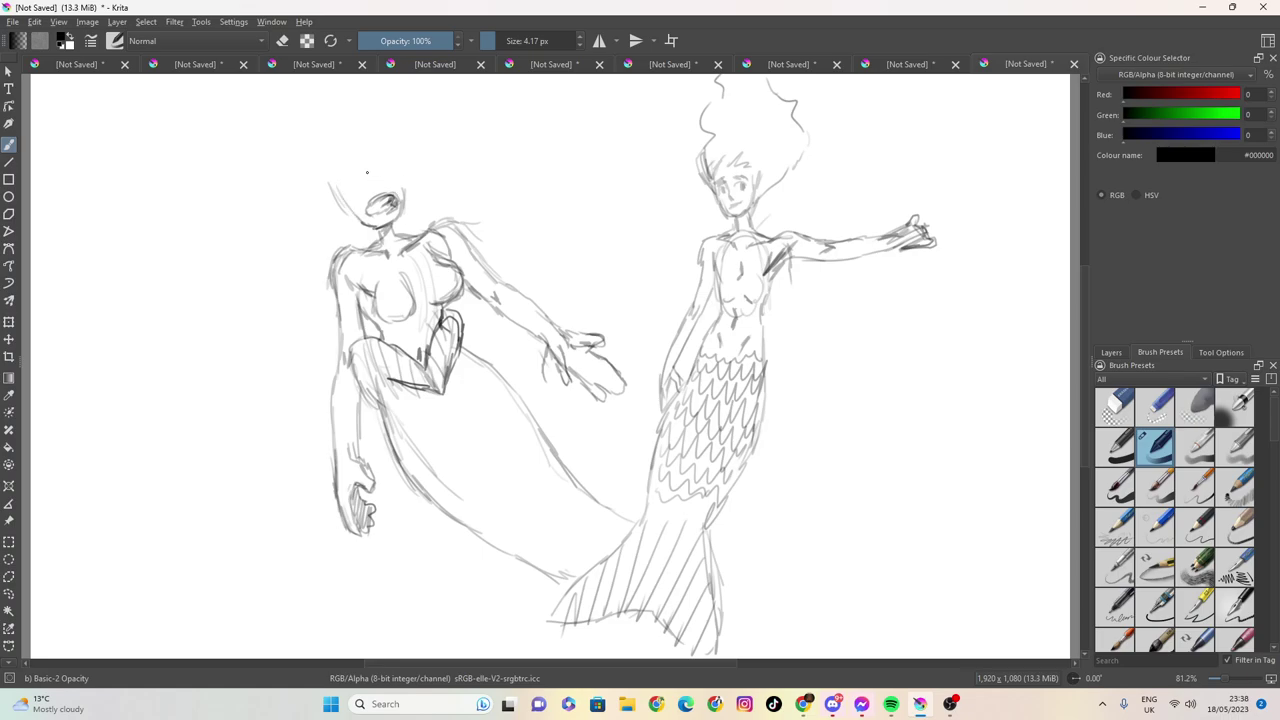
{"action": "left_click_drag", "start_coordinate": [386, 203], "coordinate": [398, 208]}
{"action": "mouse_move", "coordinate": [398, 224]}
{"action": "left_mouse_down"}
{"action": "mouse_move", "coordinate": [390, 163]}
{"action": "mouse_move", "coordinate": [356, 174]}
{"action": "mouse_move", "coordinate": [366, 217]}
{"action": "mouse_move", "coordinate": [349, 177]}
{"action": "mouse_move", "coordinate": [358, 160]}
{"action": "mouse_move", "coordinate": [352, 206]}
{"action": "mouse_move", "coordinate": [396, 166]}
{"action": "left_mouse_up"}
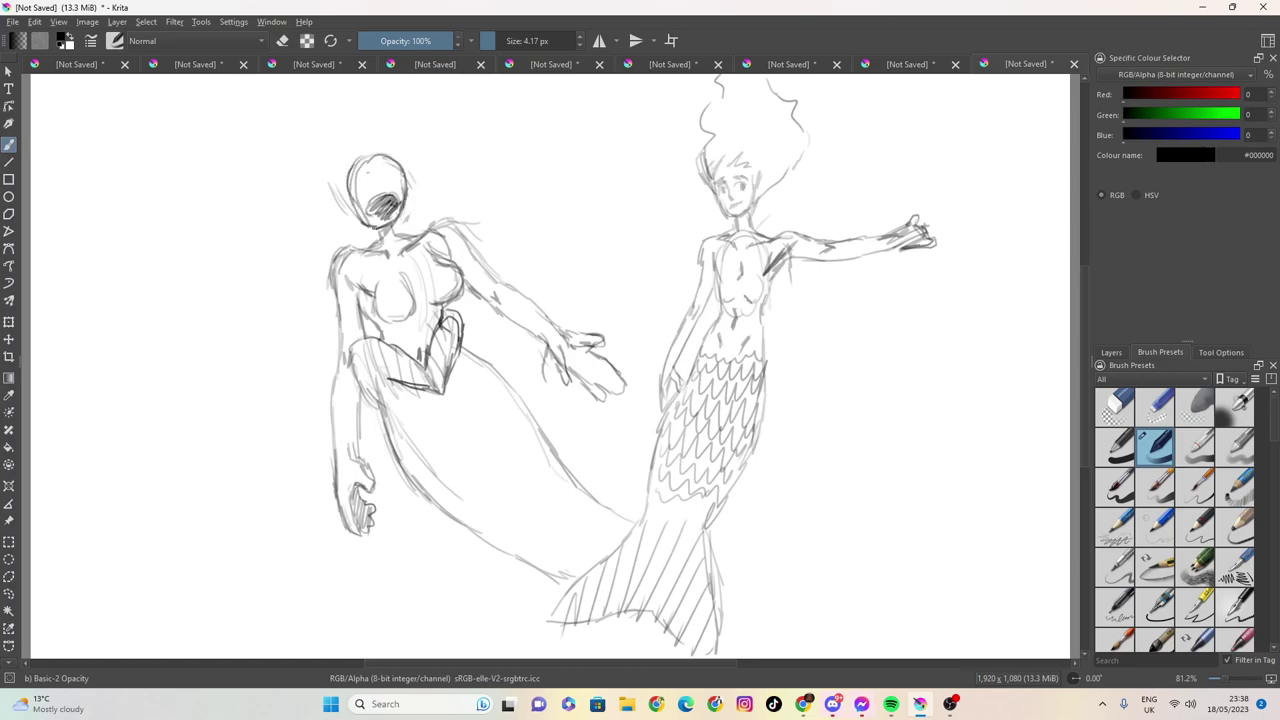
{"action": "mouse_move", "coordinate": [374, 218]}
{"action": "left_mouse_down"}
{"action": "mouse_move", "coordinate": [394, 212]}
{"action": "mouse_move", "coordinate": [398, 190]}
{"action": "left_mouse_up"}
Erase the left figure's head and neck with an enlarged eraser
{"action": "left_click", "coordinate": [283, 41]}
{"action": "left_click", "coordinate": [511, 42]}
{"action": "mouse_move", "coordinate": [343, 186]}
{"action": "left_mouse_down"}
{"action": "mouse_move", "coordinate": [366, 171]}
{"action": "mouse_move", "coordinate": [365, 140]}
{"action": "left_mouse_up"}
Return to painting with a 4.17 px brush and redraw the left figure's shoulder, neck and head with an ear
{"action": "left_click", "coordinate": [493, 44]}
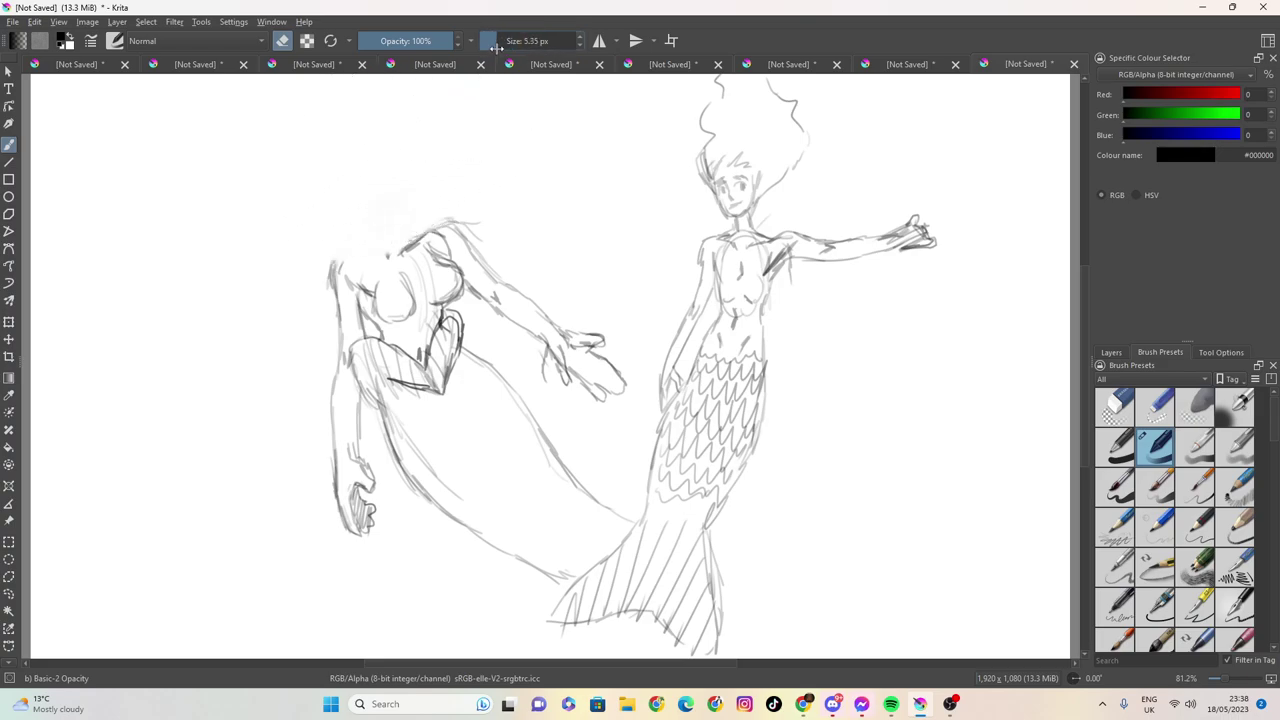
{"action": "left_click", "coordinate": [283, 41]}
{"action": "left_click", "coordinate": [500, 44]}
{"action": "mouse_move", "coordinate": [334, 263]}
{"action": "left_mouse_down"}
{"action": "mouse_move", "coordinate": [362, 246]}
{"action": "mouse_move", "coordinate": [350, 250]}
{"action": "mouse_move", "coordinate": [396, 266]}
{"action": "mouse_move", "coordinate": [419, 235]}
{"action": "mouse_move", "coordinate": [401, 158]}
{"action": "mouse_move", "coordinate": [379, 164]}
{"action": "mouse_move", "coordinate": [411, 188]}
{"action": "mouse_move", "coordinate": [349, 182]}
{"action": "mouse_move", "coordinate": [344, 205]}
{"action": "mouse_move", "coordinate": [366, 212]}
{"action": "mouse_move", "coordinate": [371, 168]}
{"action": "mouse_move", "coordinate": [343, 222]}
{"action": "mouse_move", "coordinate": [355, 212]}
{"action": "mouse_move", "coordinate": [379, 235]}
{"action": "left_mouse_up"}
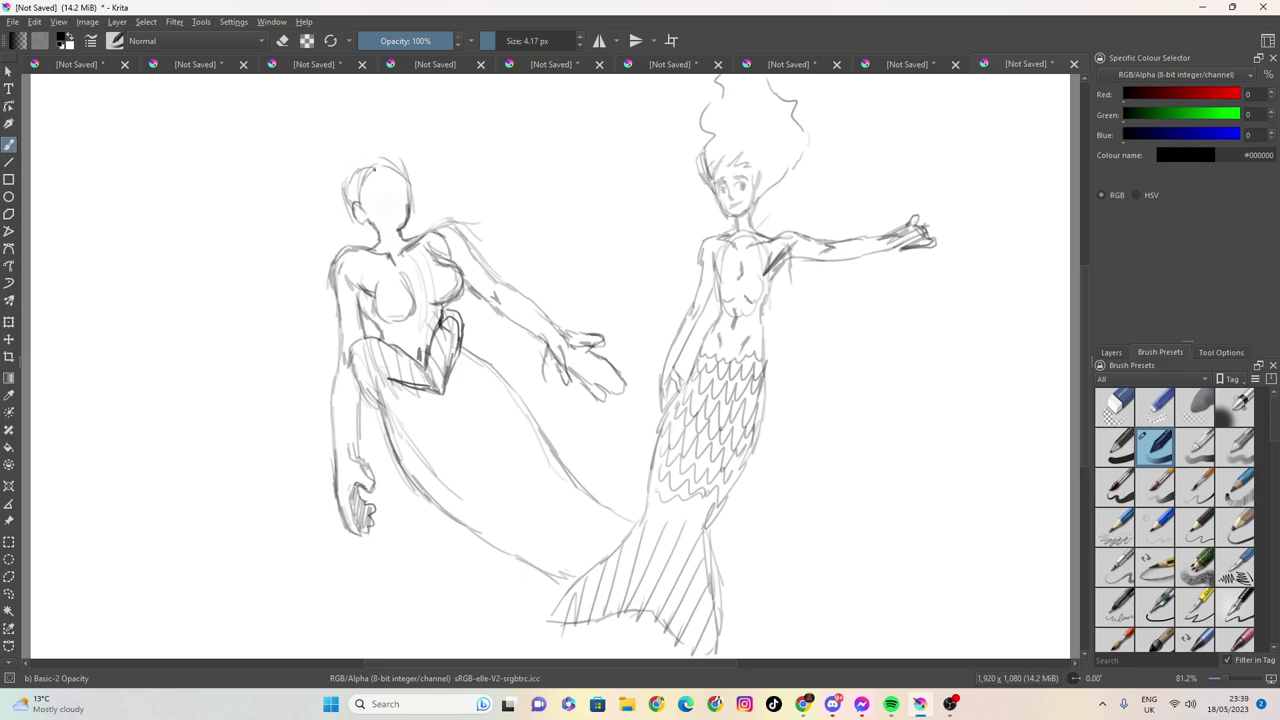
{"action": "left_click_drag", "start_coordinate": [386, 169], "coordinate": [366, 211]}
Draw the left figure's hair around the head and flowing to one side, add the mouth, and darken the extended arm
{"action": "mouse_move", "coordinate": [396, 169]}
{"action": "left_mouse_down"}
{"action": "mouse_move", "coordinate": [409, 190]}
{"action": "mouse_move", "coordinate": [414, 176]}
{"action": "mouse_move", "coordinate": [474, 190]}
{"action": "mouse_move", "coordinate": [478, 205]}
{"action": "mouse_move", "coordinate": [438, 194]}
{"action": "mouse_move", "coordinate": [464, 213]}
{"action": "mouse_move", "coordinate": [440, 214]}
{"action": "mouse_move", "coordinate": [428, 232]}
{"action": "left_mouse_up"}
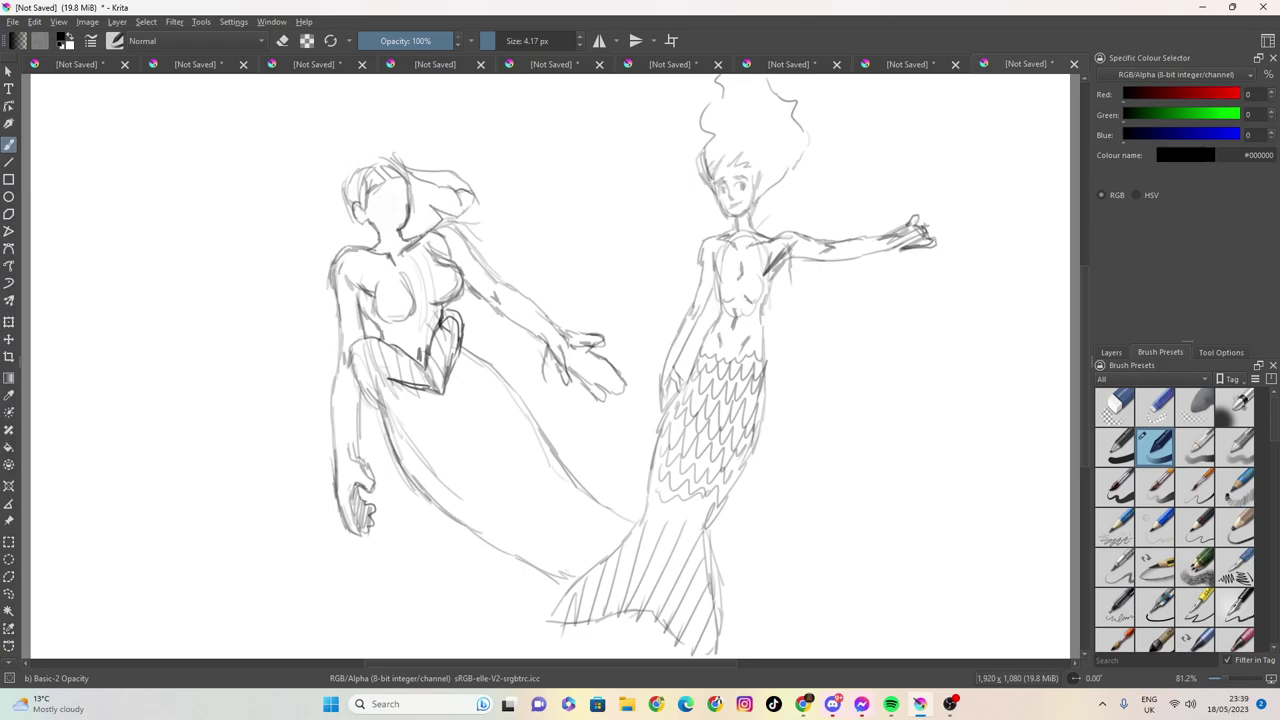
{"action": "mouse_move", "coordinate": [402, 155]}
{"action": "left_mouse_down"}
{"action": "mouse_move", "coordinate": [363, 153]}
{"action": "mouse_move", "coordinate": [389, 158]}
{"action": "mouse_move", "coordinate": [359, 158]}
{"action": "mouse_move", "coordinate": [338, 183]}
{"action": "mouse_move", "coordinate": [339, 256]}
{"action": "left_mouse_up"}
{"action": "left_click_drag", "start_coordinate": [347, 191], "coordinate": [352, 208]}
{"action": "left_click_drag", "start_coordinate": [351, 174], "coordinate": [369, 252]}
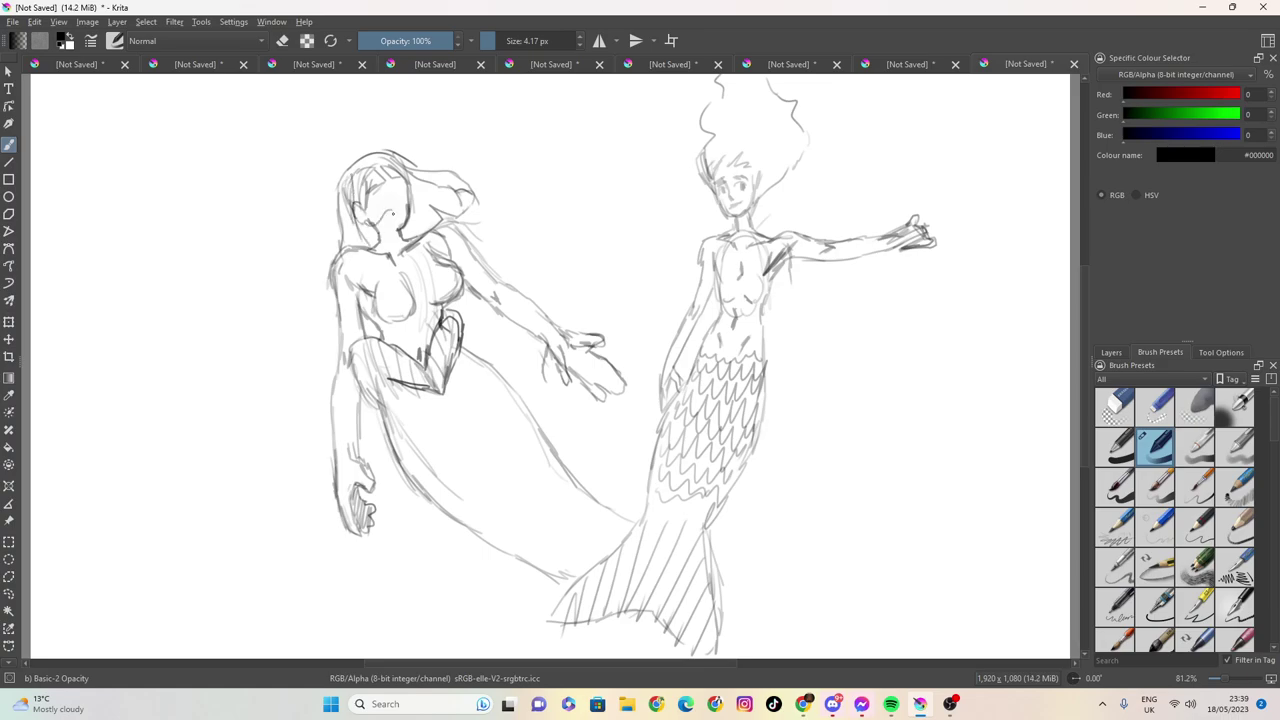
{"action": "mouse_move", "coordinate": [388, 215]}
{"action": "left_mouse_down"}
{"action": "mouse_move", "coordinate": [400, 224]}
{"action": "mouse_move", "coordinate": [368, 246]}
{"action": "left_mouse_up"}
{"action": "mouse_move", "coordinate": [437, 232]}
{"action": "left_mouse_down"}
{"action": "mouse_move", "coordinate": [499, 293]}
{"action": "mouse_move", "coordinate": [528, 300]}
{"action": "left_mouse_up"}
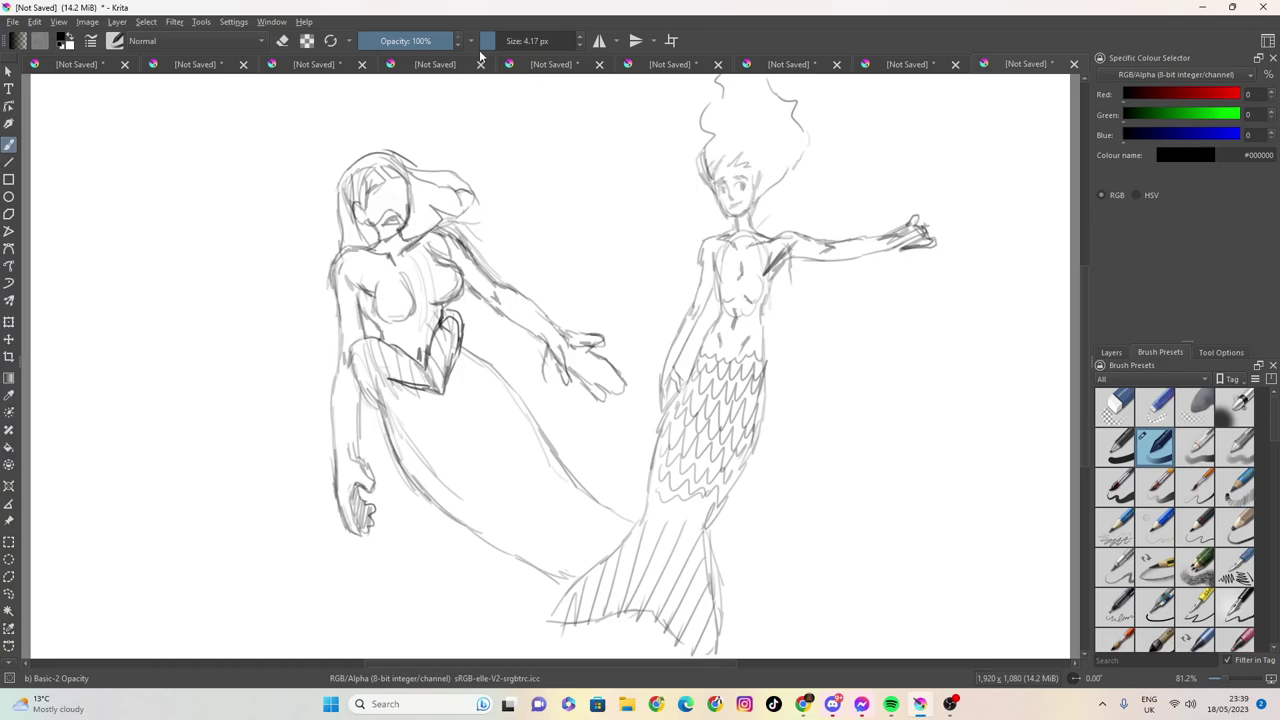
Erase the left figure's open hand with a 144.28 px eraser and trim the wrist using a smaller size
{"action": "left_click", "coordinate": [281, 44]}
{"action": "left_click_drag", "start_coordinate": [511, 47], "coordinate": [530, 41]}
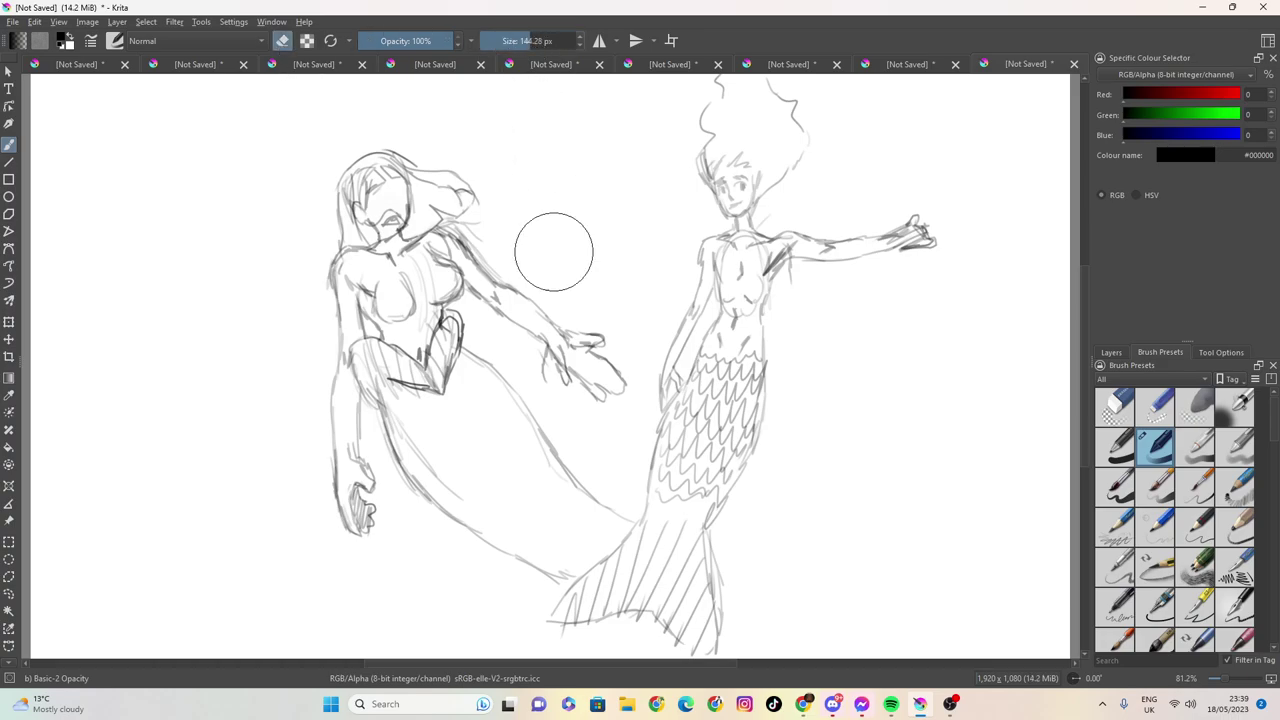
{"action": "left_click_drag", "start_coordinate": [579, 401], "coordinate": [586, 366]}
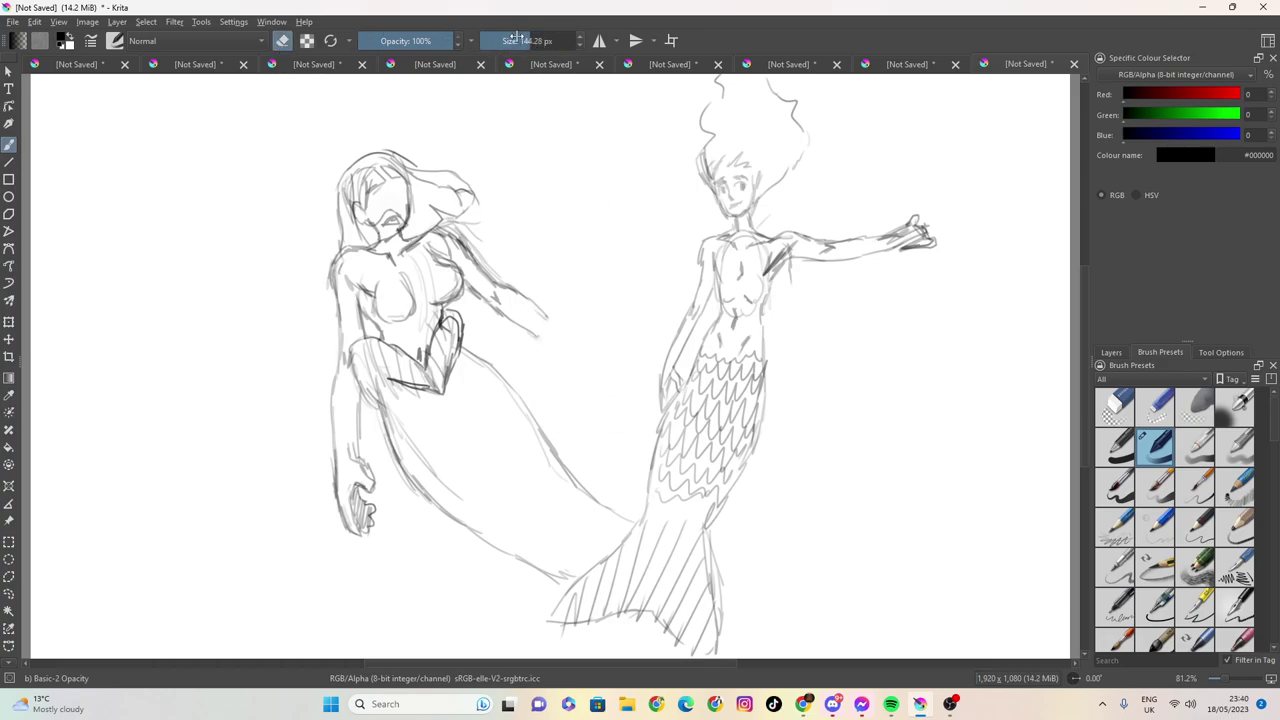
{"action": "left_click_drag", "start_coordinate": [513, 41], "coordinate": [490, 42]}
{"action": "left_click_drag", "start_coordinate": [550, 318], "coordinate": [527, 304]}
Redraw the left figure's extended forearm and wrist with a closed fist using the 4.17 px brush
{"action": "key", "text": "e"}
{"action": "mouse_move", "coordinate": [545, 321]}
{"action": "left_mouse_down"}
{"action": "mouse_move", "coordinate": [562, 333]}
{"action": "mouse_move", "coordinate": [570, 359]}
{"action": "mouse_move", "coordinate": [541, 383]}
{"action": "mouse_move", "coordinate": [545, 351]}
{"action": "mouse_move", "coordinate": [553, 368]}
{"action": "mouse_move", "coordinate": [542, 361]}
{"action": "mouse_move", "coordinate": [541, 378]}
{"action": "mouse_move", "coordinate": [553, 380]}
{"action": "mouse_move", "coordinate": [538, 380]}
{"action": "mouse_move", "coordinate": [566, 372]}
{"action": "mouse_move", "coordinate": [535, 345]}
{"action": "left_mouse_up"}
{"action": "left_click_drag", "start_coordinate": [541, 330], "coordinate": [521, 331]}
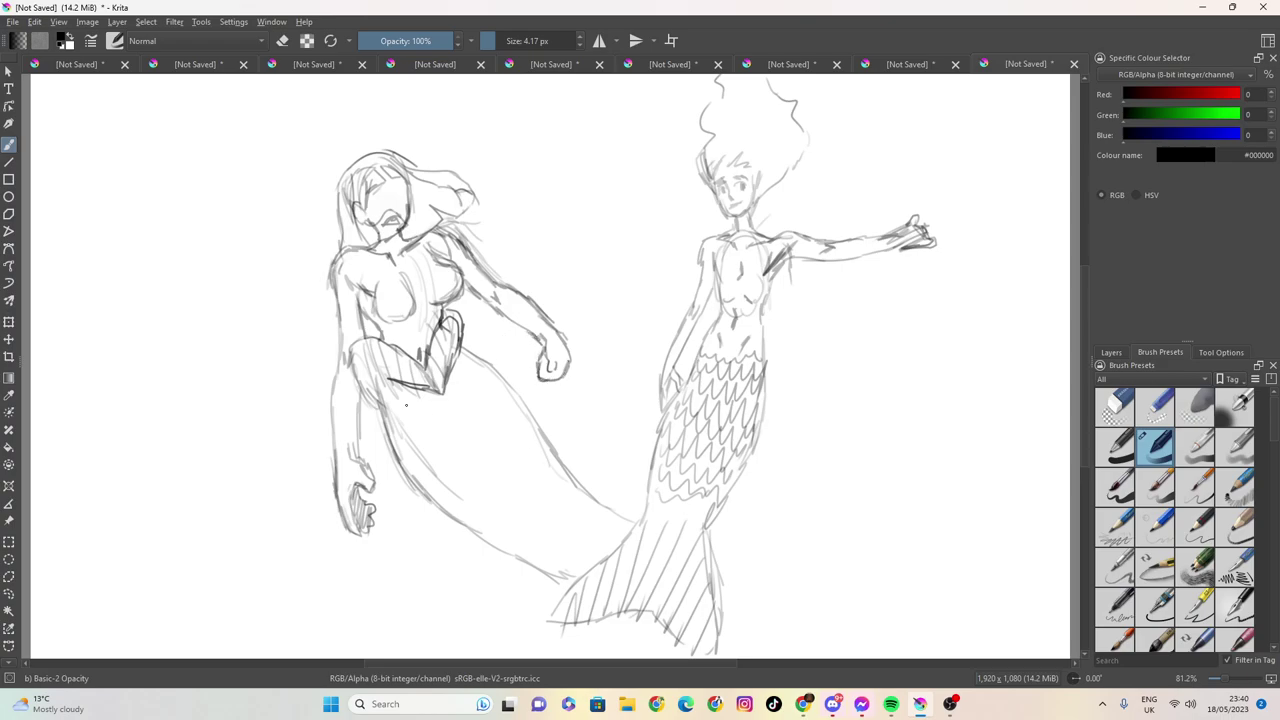
Fill the left figure's tail with diagonal rows of zigzag scales from the waist down toward the fin
{"action": "mouse_move", "coordinate": [392, 394]}
{"action": "left_mouse_down"}
{"action": "mouse_move", "coordinate": [410, 416]}
{"action": "mouse_move", "coordinate": [454, 386]}
{"action": "left_mouse_up"}
{"action": "mouse_move", "coordinate": [452, 366]}
{"action": "left_mouse_down"}
{"action": "mouse_move", "coordinate": [466, 380]}
{"action": "mouse_move", "coordinate": [482, 370]}
{"action": "left_mouse_up"}
{"action": "mouse_move", "coordinate": [394, 444]}
{"action": "left_mouse_down"}
{"action": "mouse_move", "coordinate": [428, 419]}
{"action": "mouse_move", "coordinate": [438, 392]}
{"action": "mouse_move", "coordinate": [482, 348]}
{"action": "left_mouse_up"}
{"action": "mouse_move", "coordinate": [421, 463]}
{"action": "left_mouse_down"}
{"action": "mouse_move", "coordinate": [436, 419]}
{"action": "mouse_move", "coordinate": [472, 409]}
{"action": "mouse_move", "coordinate": [498, 364]}
{"action": "left_mouse_up"}
{"action": "left_click_drag", "start_coordinate": [420, 490], "coordinate": [512, 378]}
{"action": "mouse_move", "coordinate": [453, 502]}
{"action": "left_mouse_down"}
{"action": "mouse_move", "coordinate": [464, 465]}
{"action": "mouse_move", "coordinate": [505, 442]}
{"action": "mouse_move", "coordinate": [528, 400]}
{"action": "left_mouse_up"}
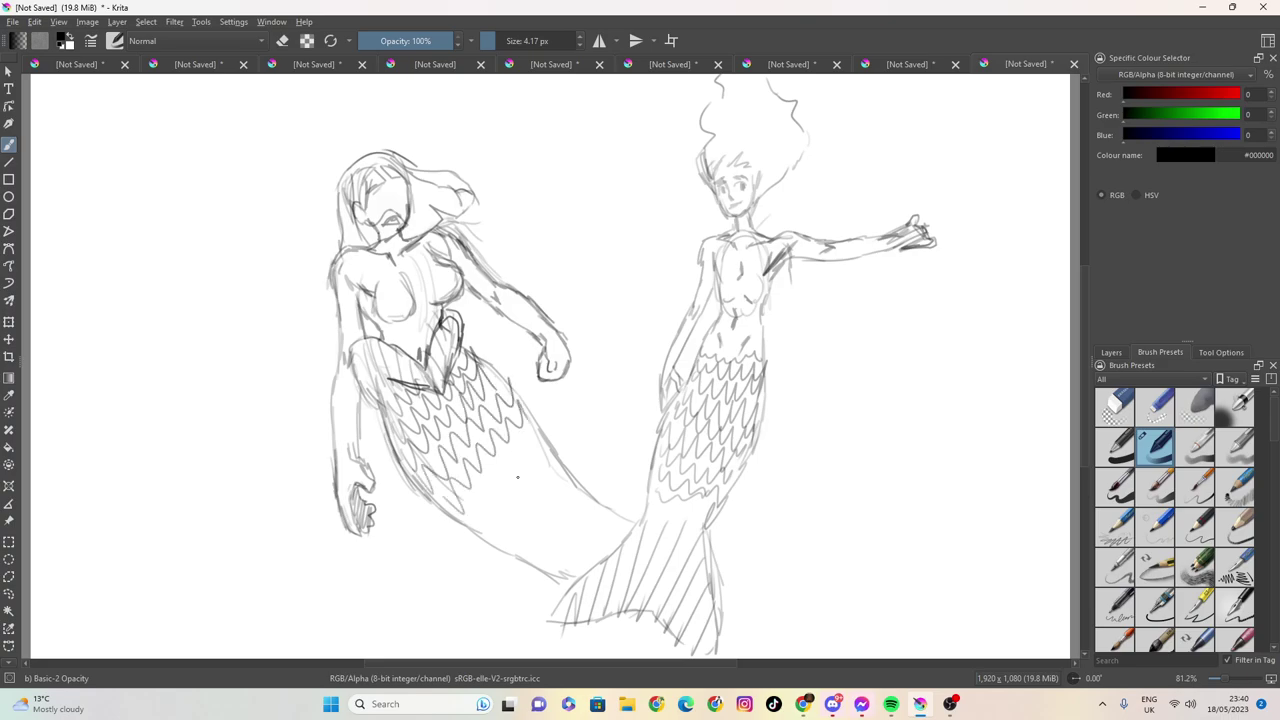
{"action": "mouse_move", "coordinate": [474, 527]}
{"action": "left_mouse_down"}
{"action": "mouse_move", "coordinate": [540, 414]}
{"action": "mouse_move", "coordinate": [494, 524]}
{"action": "mouse_move", "coordinate": [552, 426]}
{"action": "left_mouse_up"}
{"action": "mouse_move", "coordinate": [524, 557]}
{"action": "left_mouse_down"}
{"action": "mouse_move", "coordinate": [546, 523]}
{"action": "mouse_move", "coordinate": [572, 466]}
{"action": "left_mouse_up"}
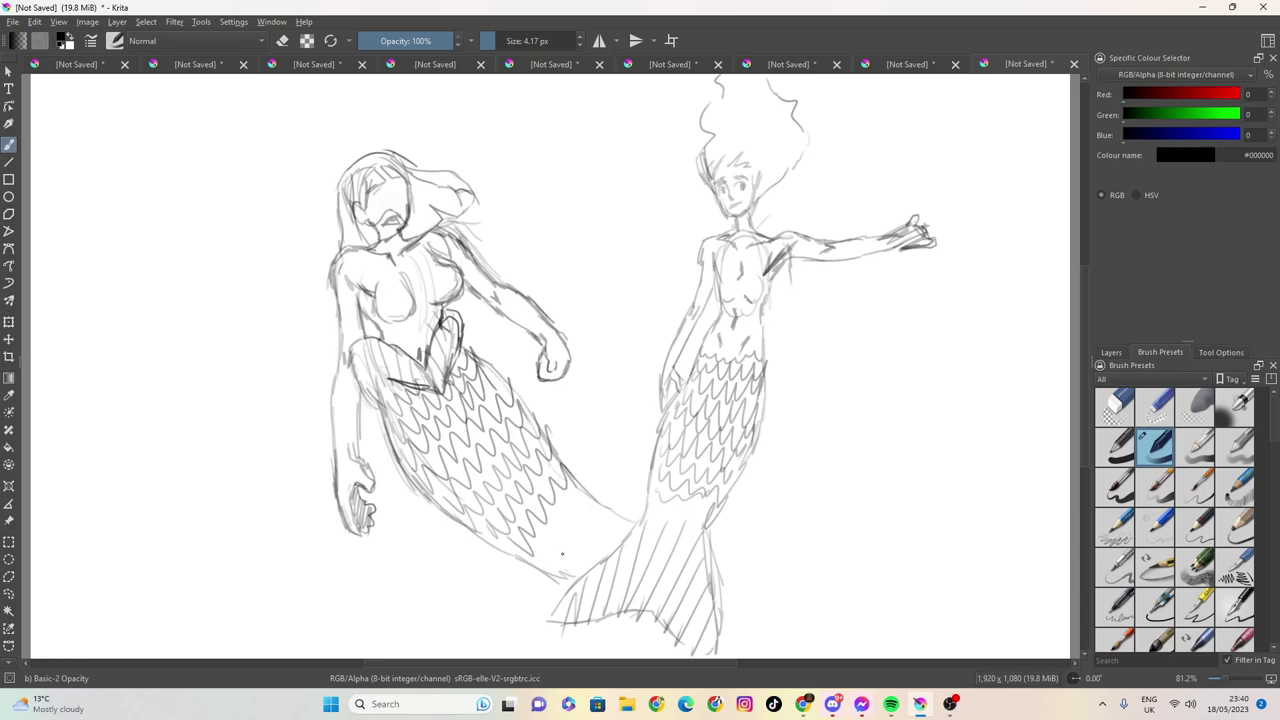
Extend the zigzag scales down to the fin end of the left figure's tail and sketch dark eyes and eyebrows on its face
{"action": "left_click_drag", "start_coordinate": [544, 542], "coordinate": [600, 480]}
{"action": "left_click_drag", "start_coordinate": [555, 575], "coordinate": [608, 496]}
{"action": "left_click_drag", "start_coordinate": [586, 562], "coordinate": [624, 520]}
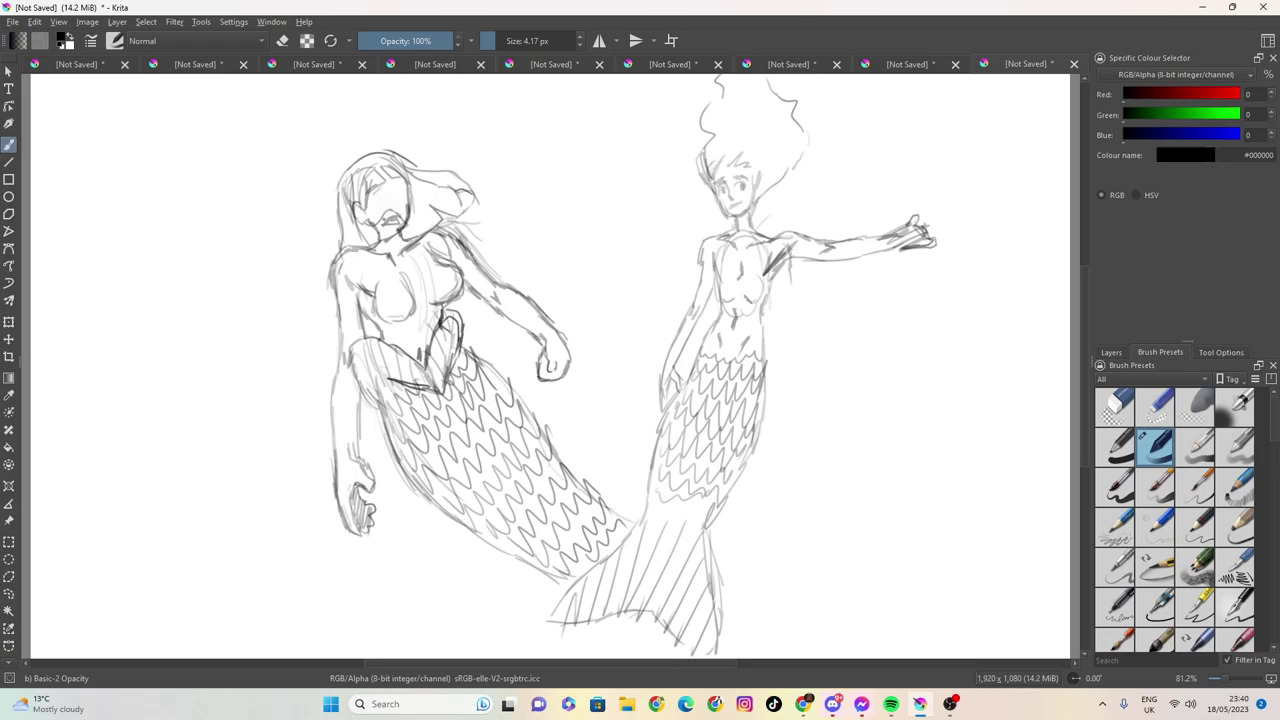
{"action": "mouse_move", "coordinate": [376, 197]}
{"action": "left_mouse_down"}
{"action": "mouse_move", "coordinate": [407, 184]}
{"action": "mouse_move", "coordinate": [405, 199]}
{"action": "left_mouse_up"}
{"action": "mouse_move", "coordinate": [395, 193]}
{"action": "left_mouse_down"}
{"action": "mouse_move", "coordinate": [407, 191]}
{"action": "mouse_move", "coordinate": [368, 216]}
{"action": "mouse_move", "coordinate": [370, 196]}
{"action": "left_mouse_up"}
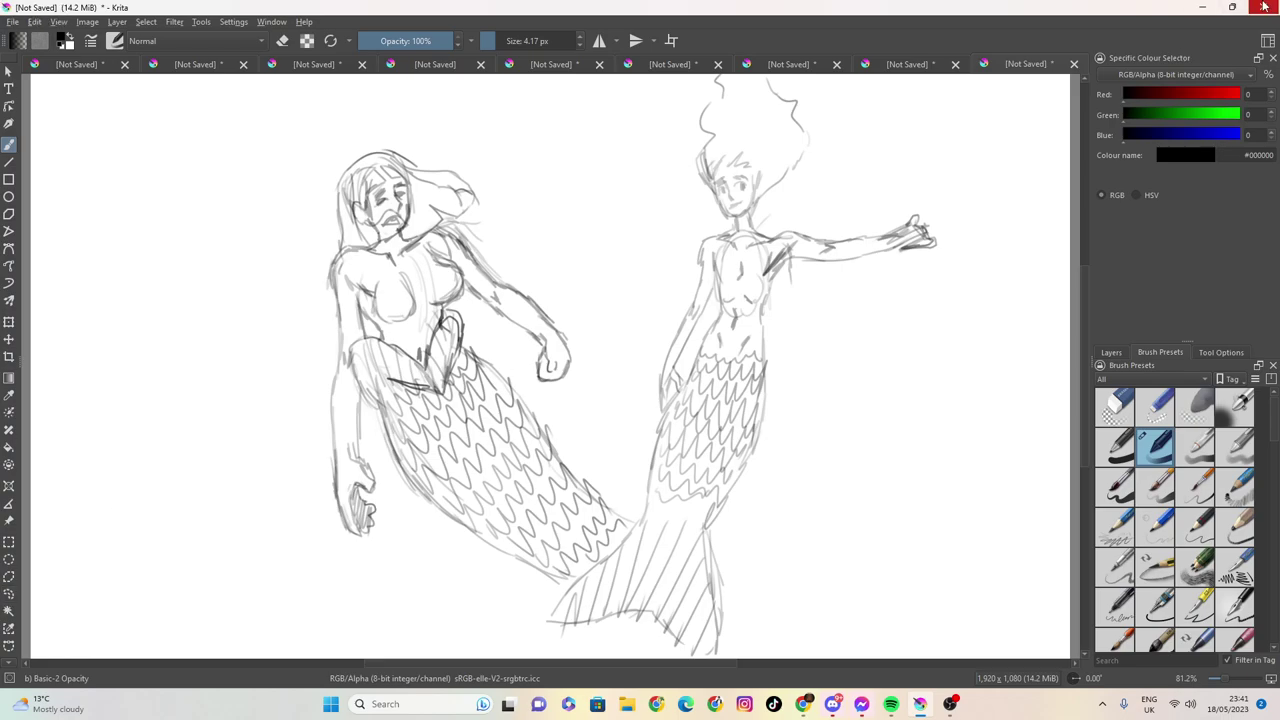
Close the program, saving the drawing as a Krita document named "two swimmers" and declining the remaining request to save
{"action": "key", "text": "ctrl+w"}
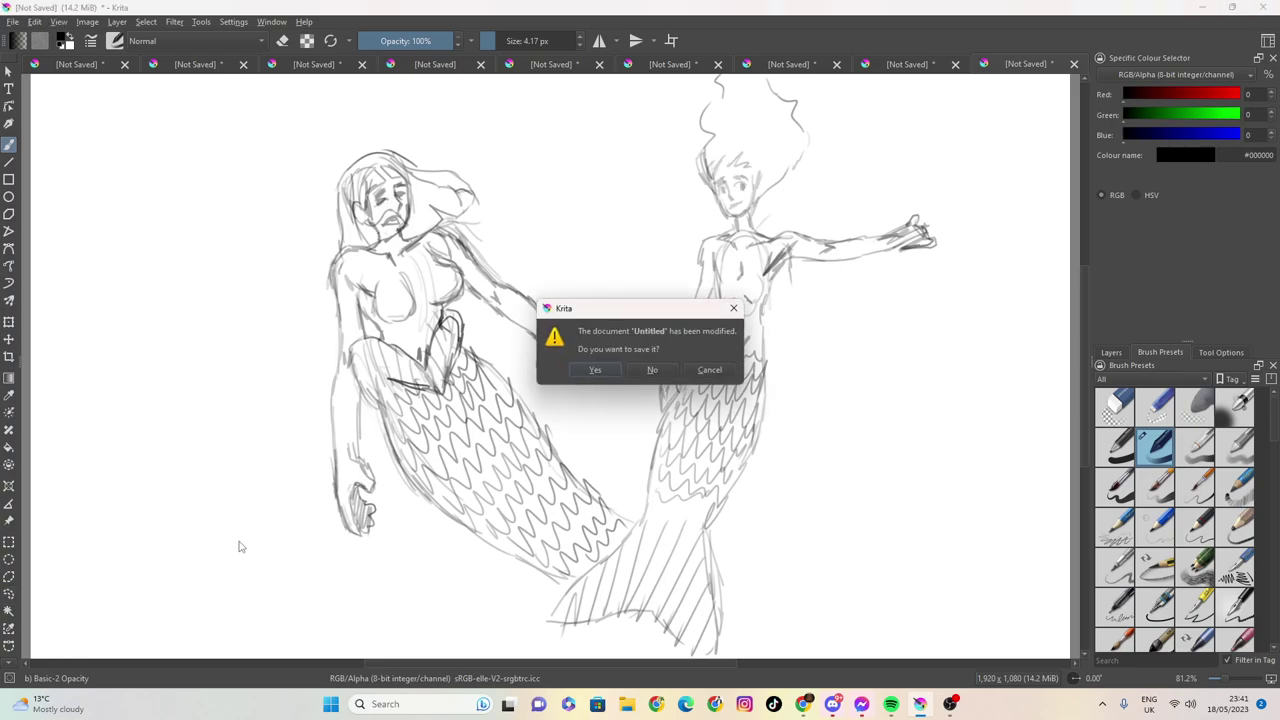
{"action": "left_click", "coordinate": [596, 370]}
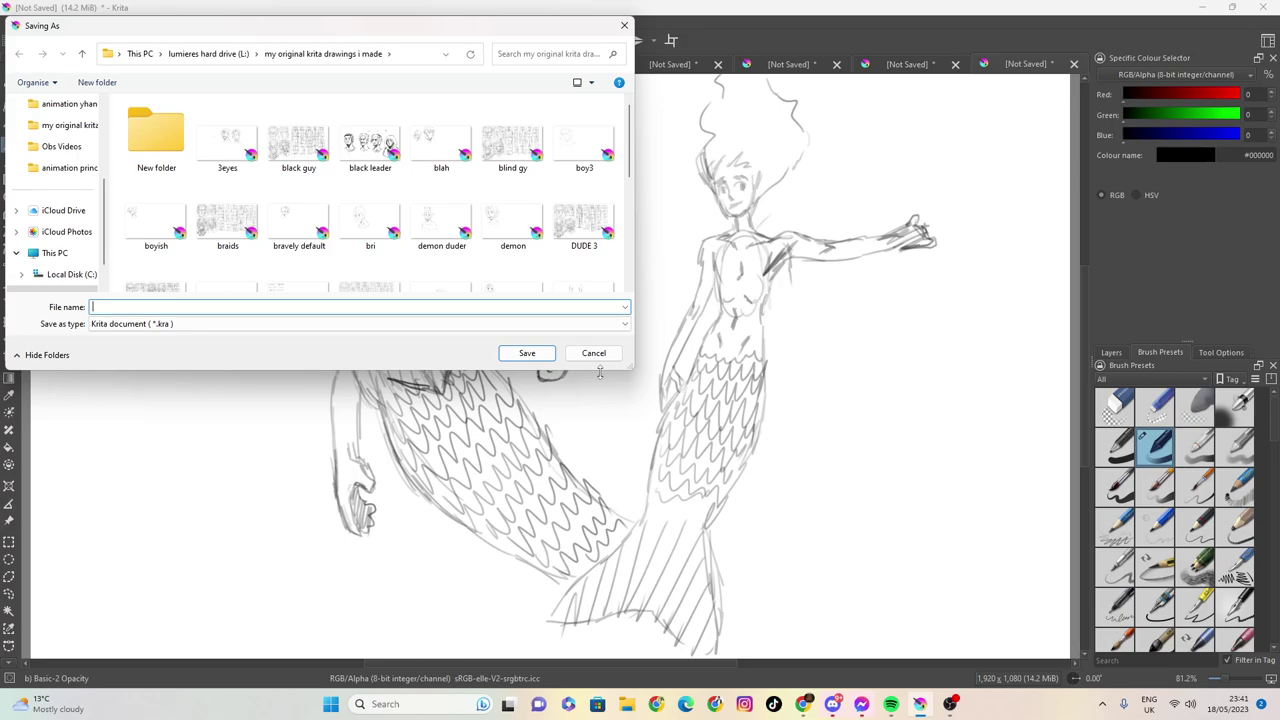
{"action": "type", "text": "two swimmers"}
{"action": "key", "text": "Return"}
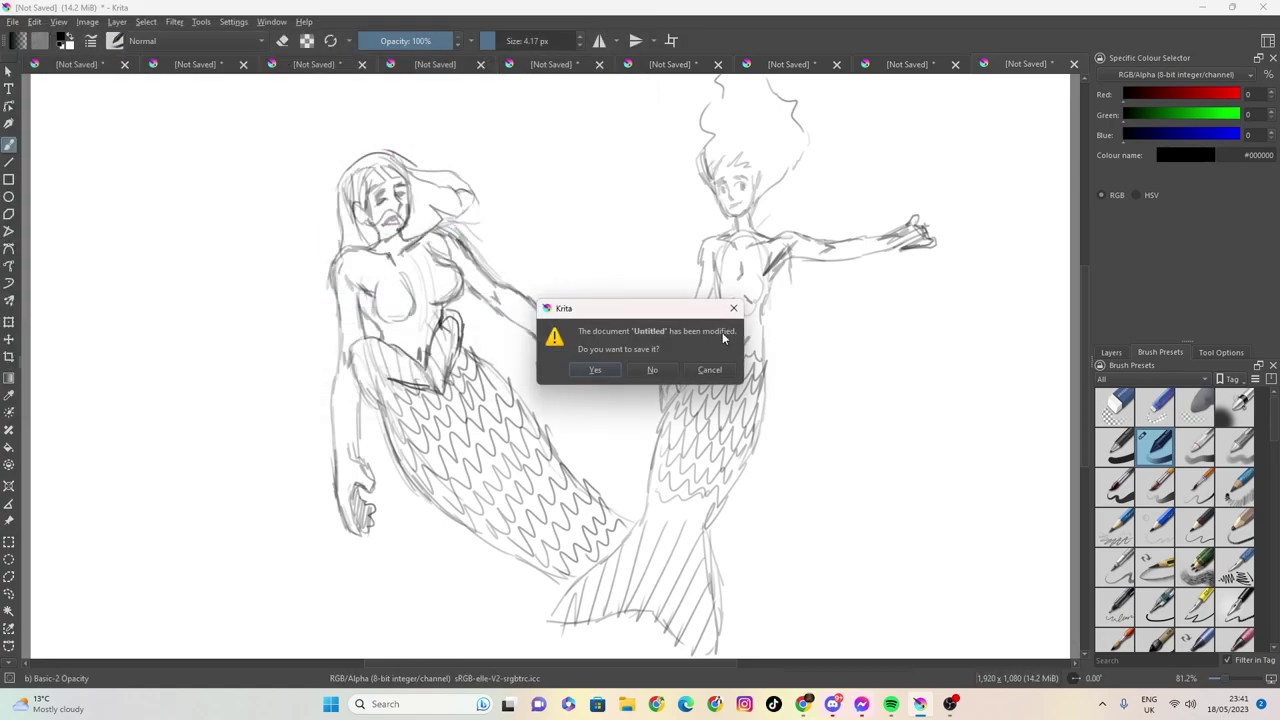
{"action": "left_click", "coordinate": [656, 368]}
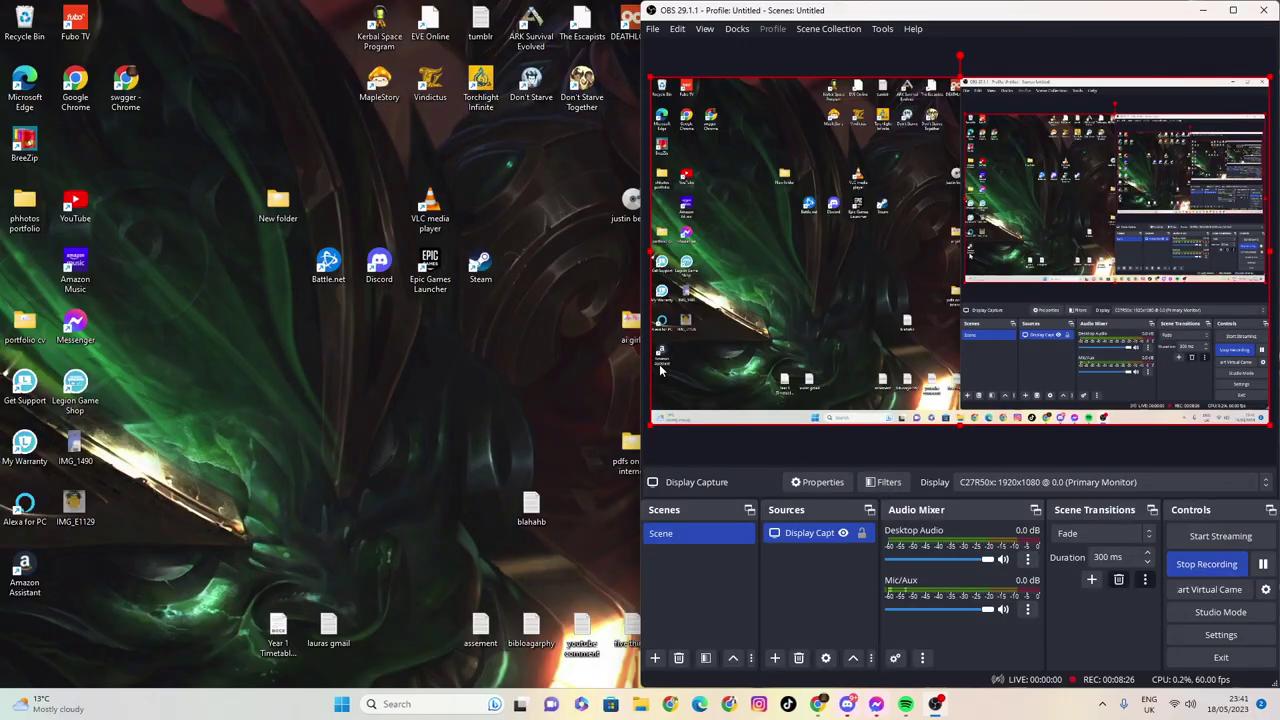